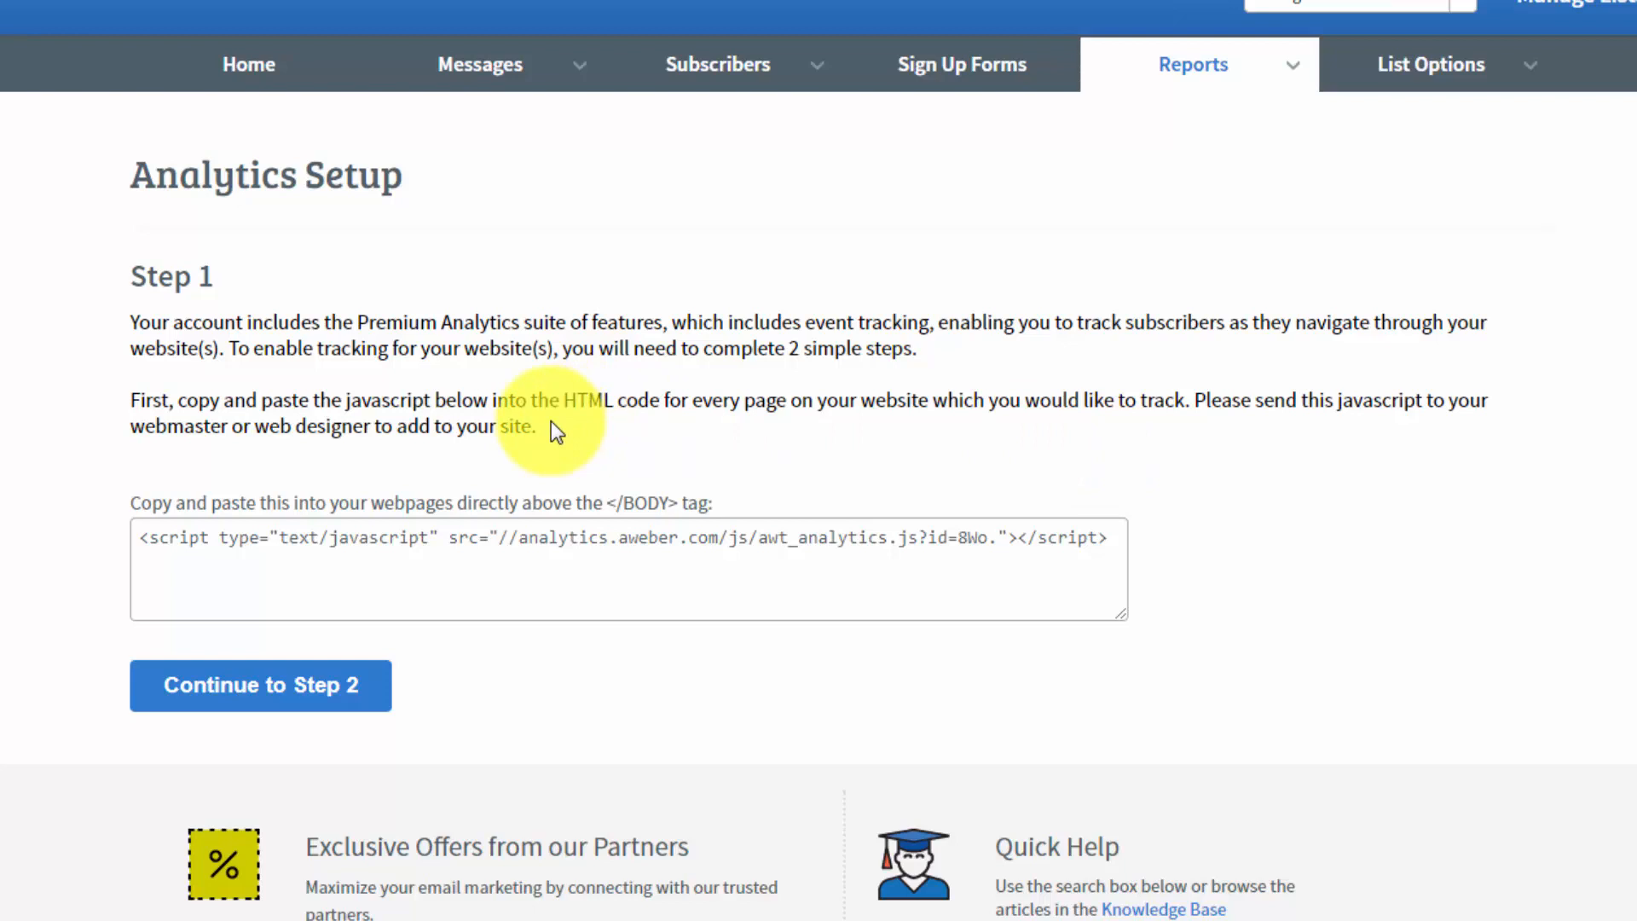
Step: Copy the whole analytics JavaScript snippet from Step 1 of the Analytics Setup
click(144, 537)
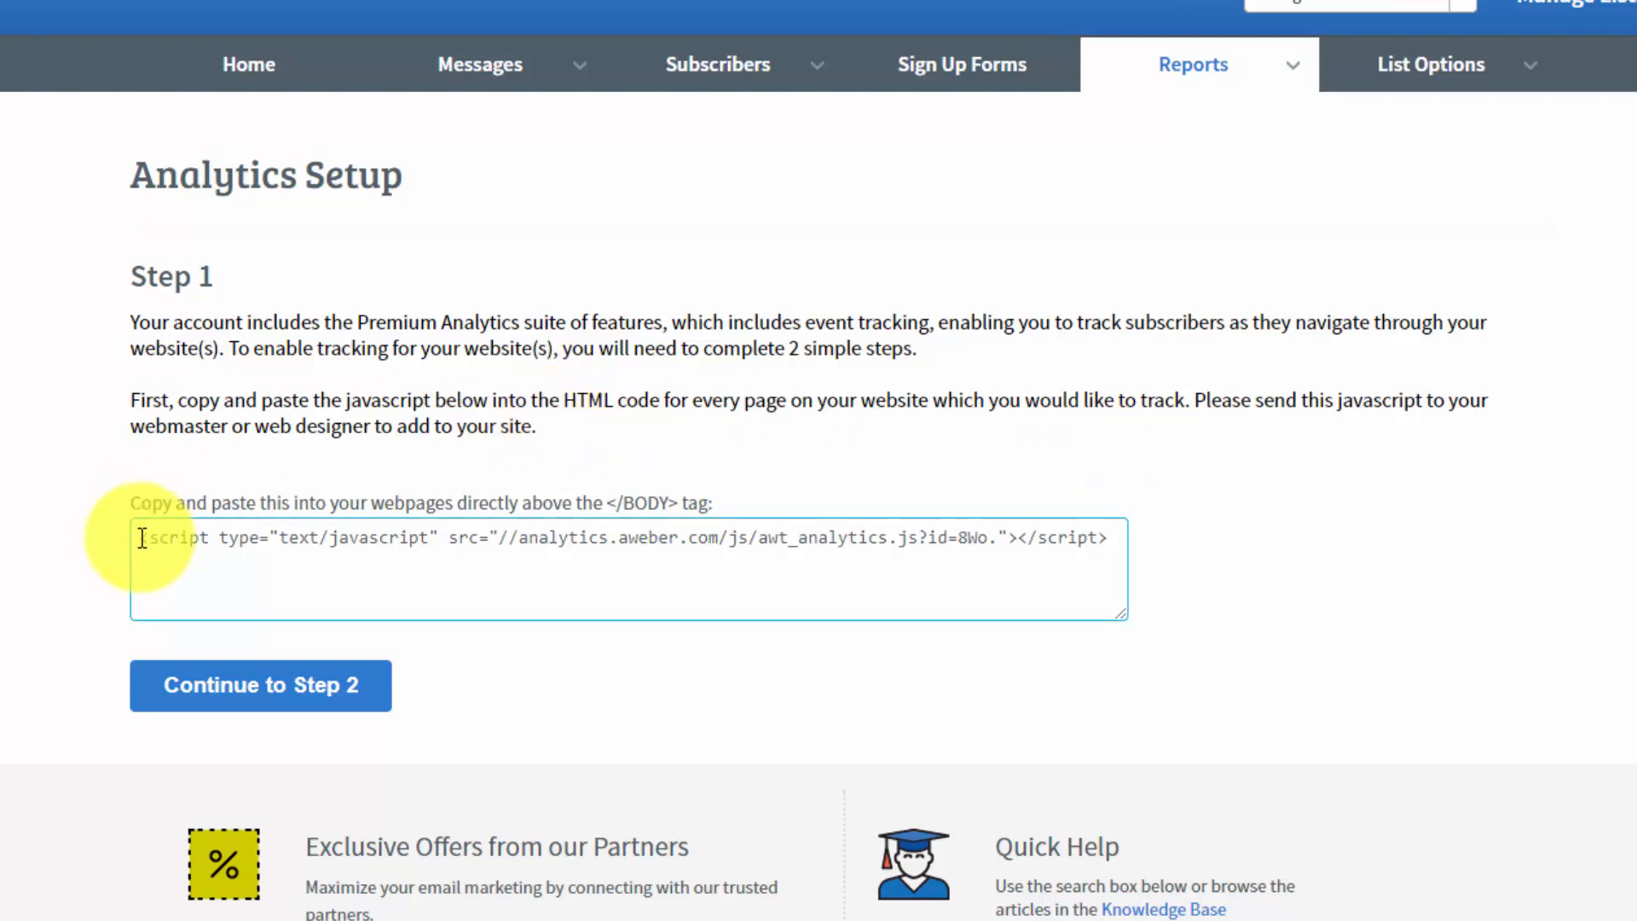
click(143, 538)
drag(143, 538, 523, 535)
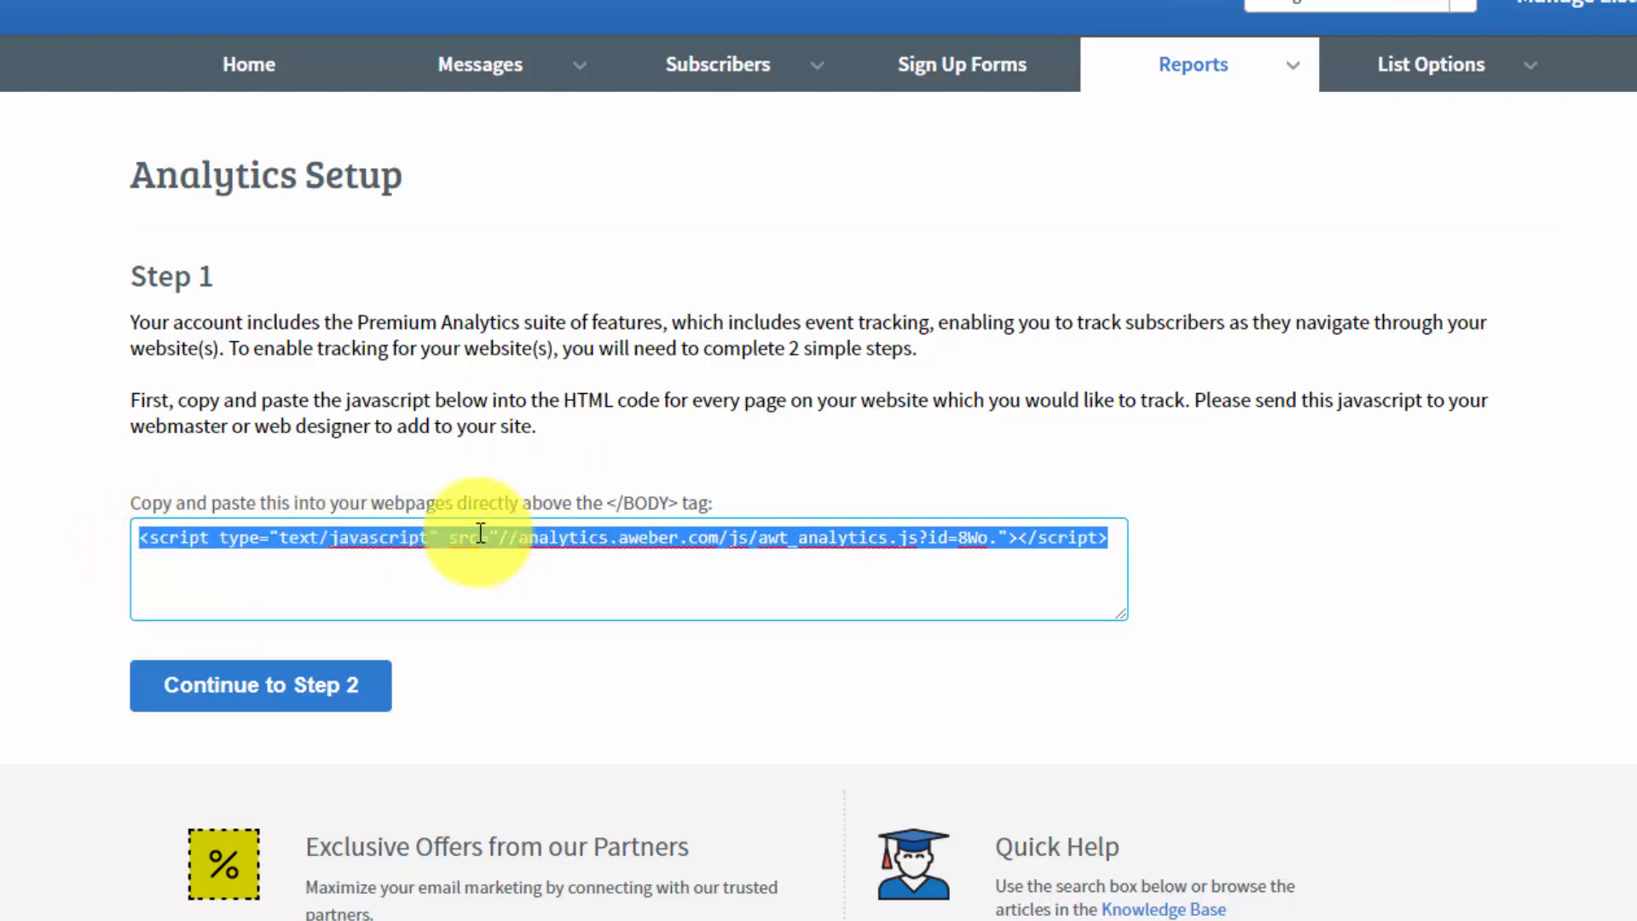
right_click(480, 533)
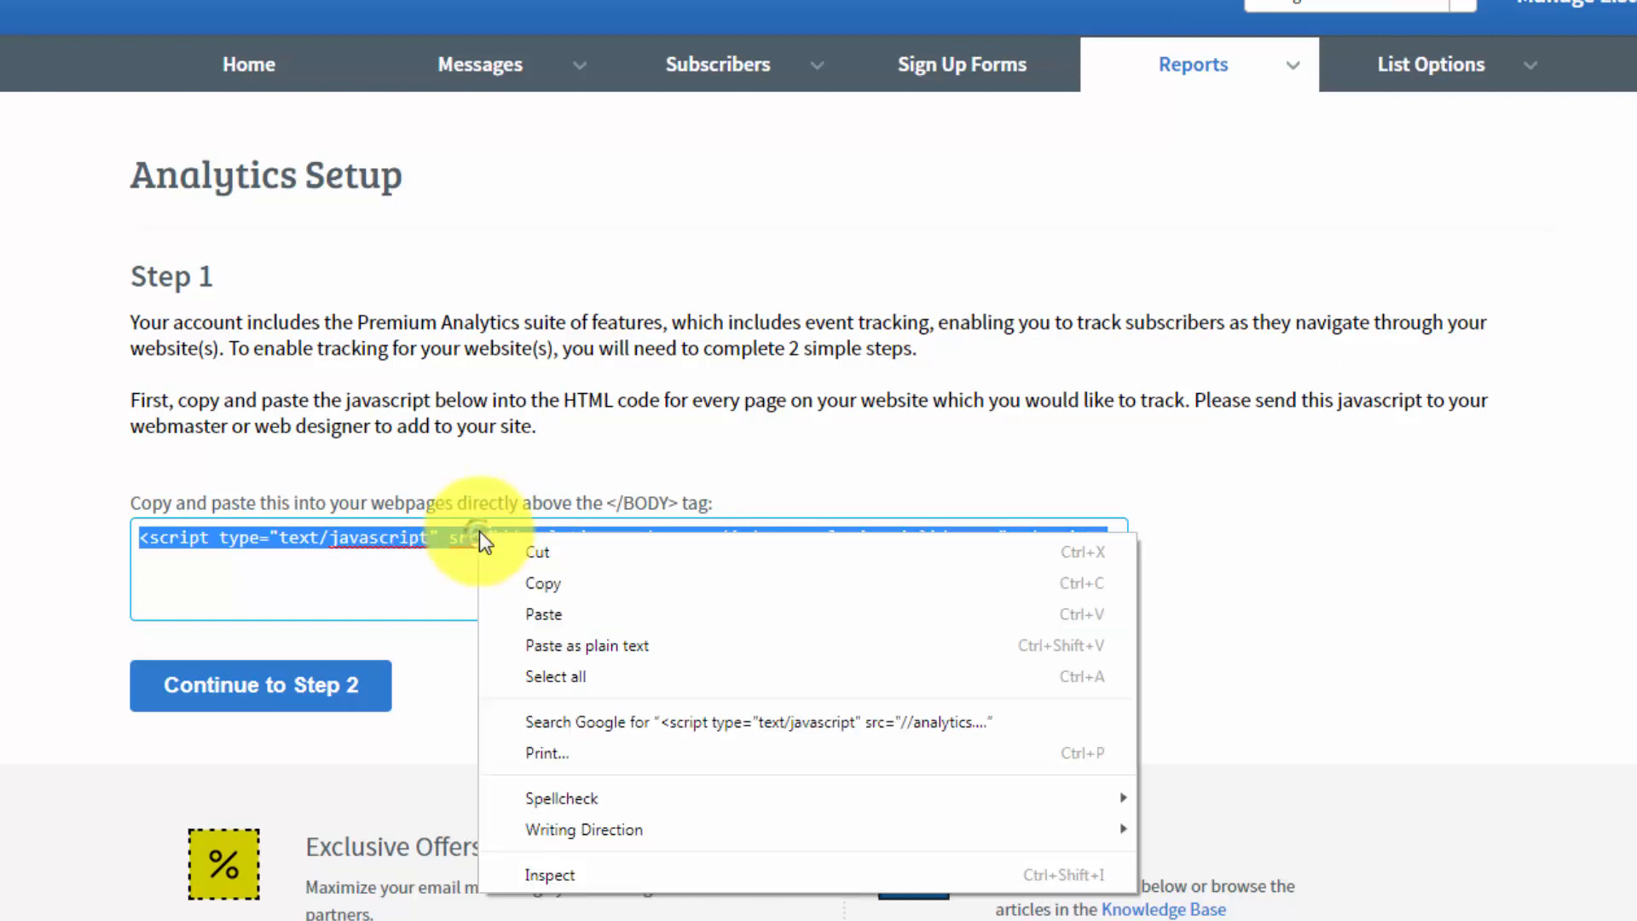
click(544, 578)
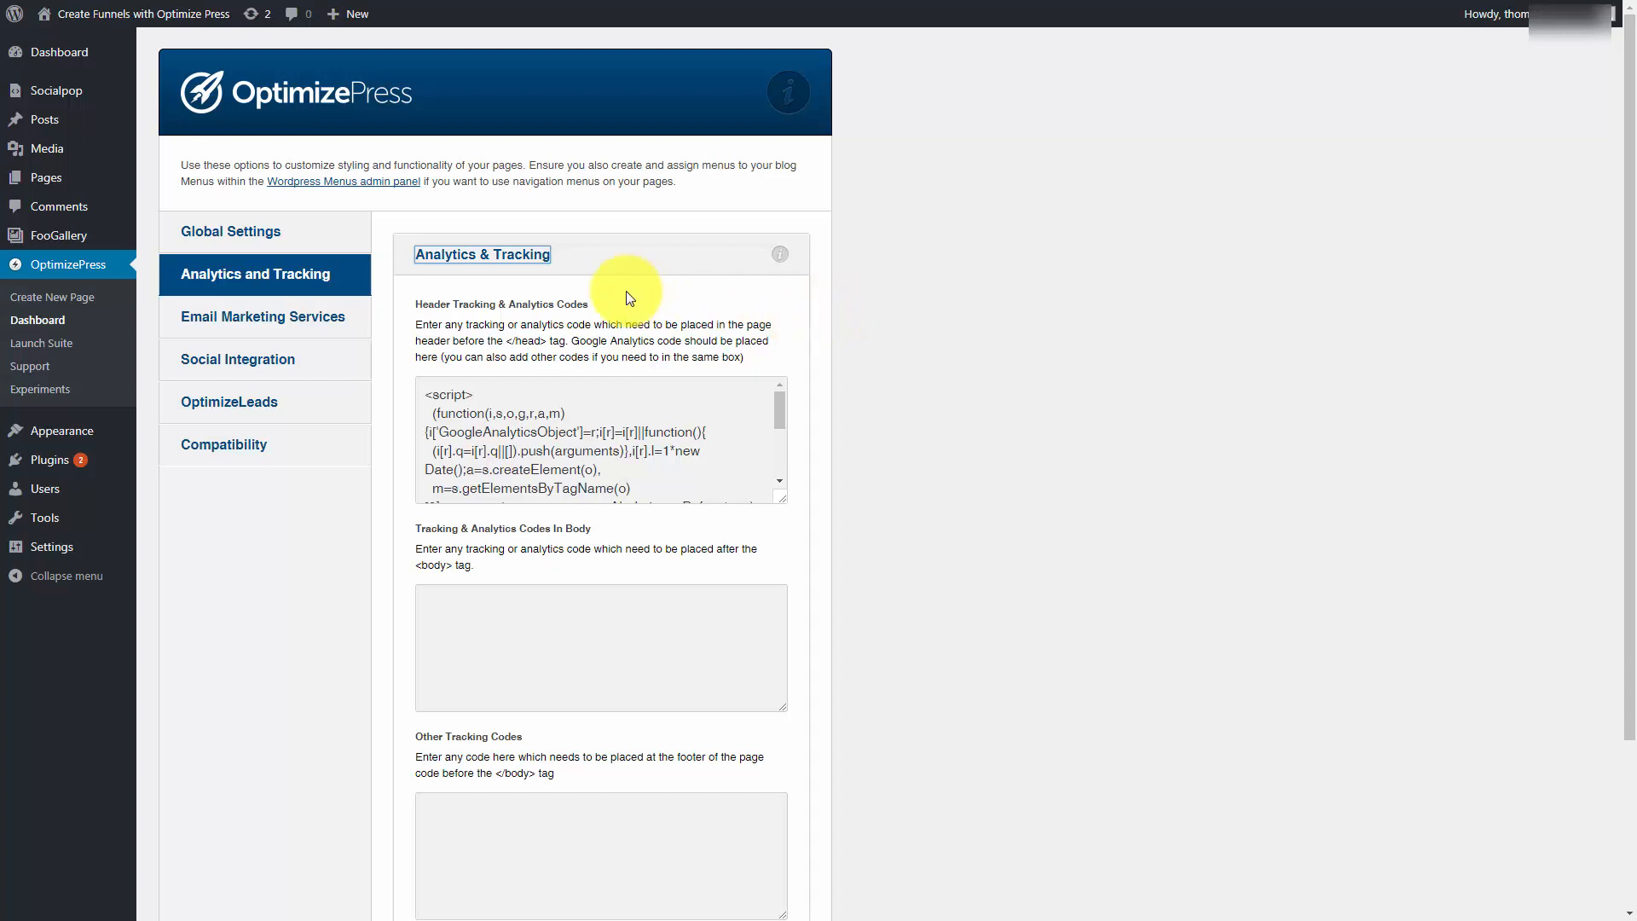
Step: In OptimizePress, paste the AWeber analytics script into Tracking & Analytics Codes In Body and save the settings
click(433, 594)
right_click(434, 595)
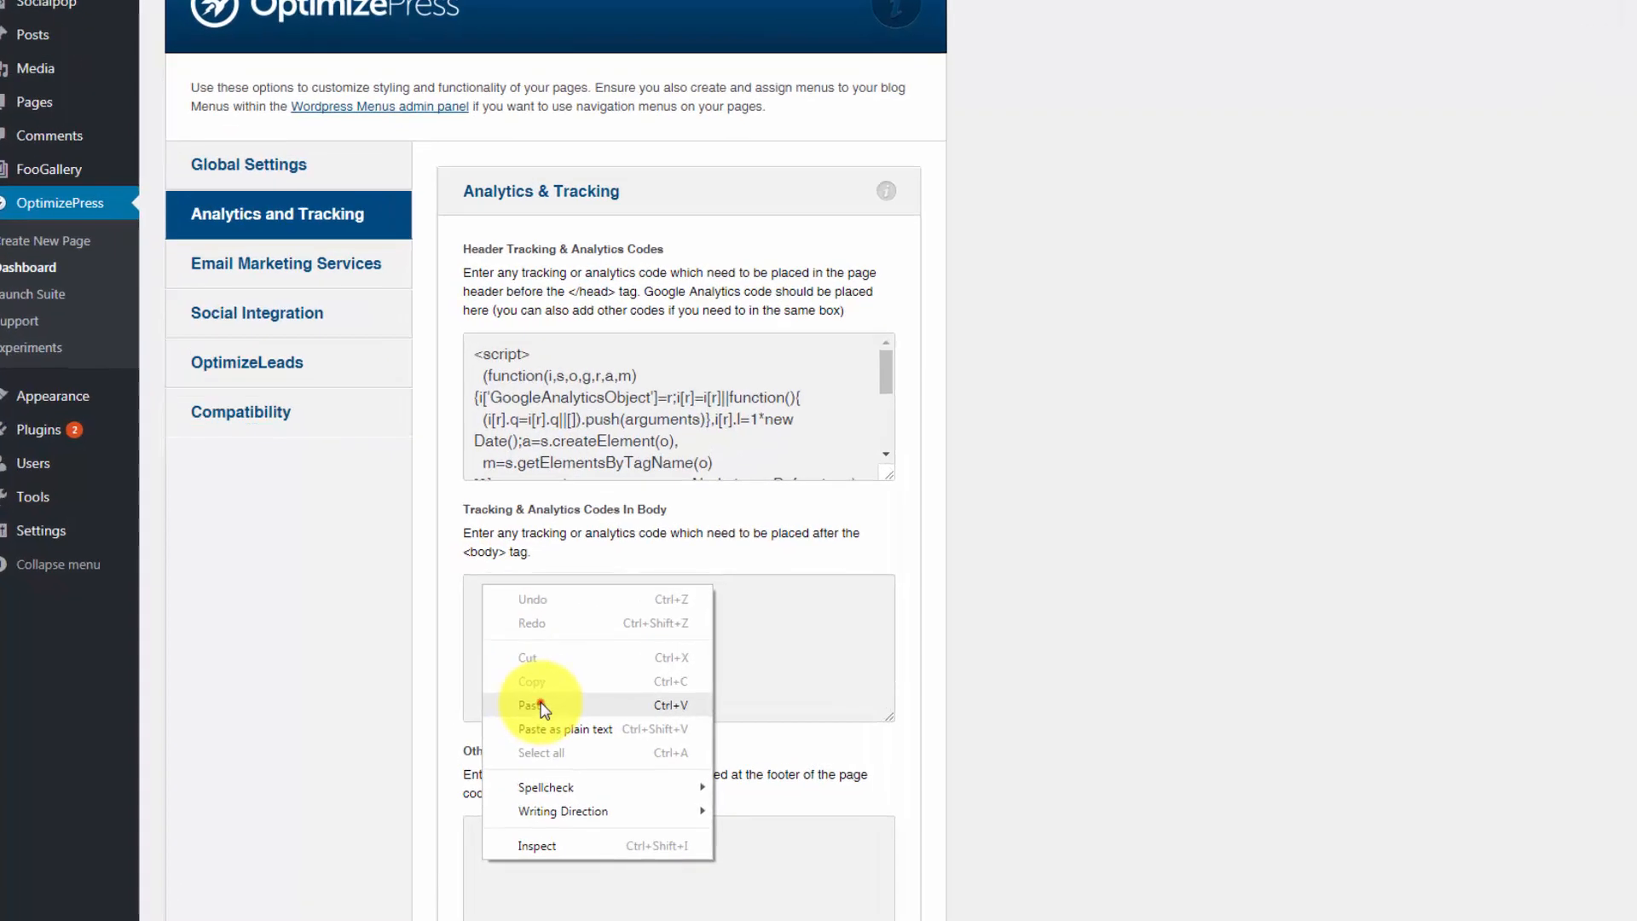
click(543, 708)
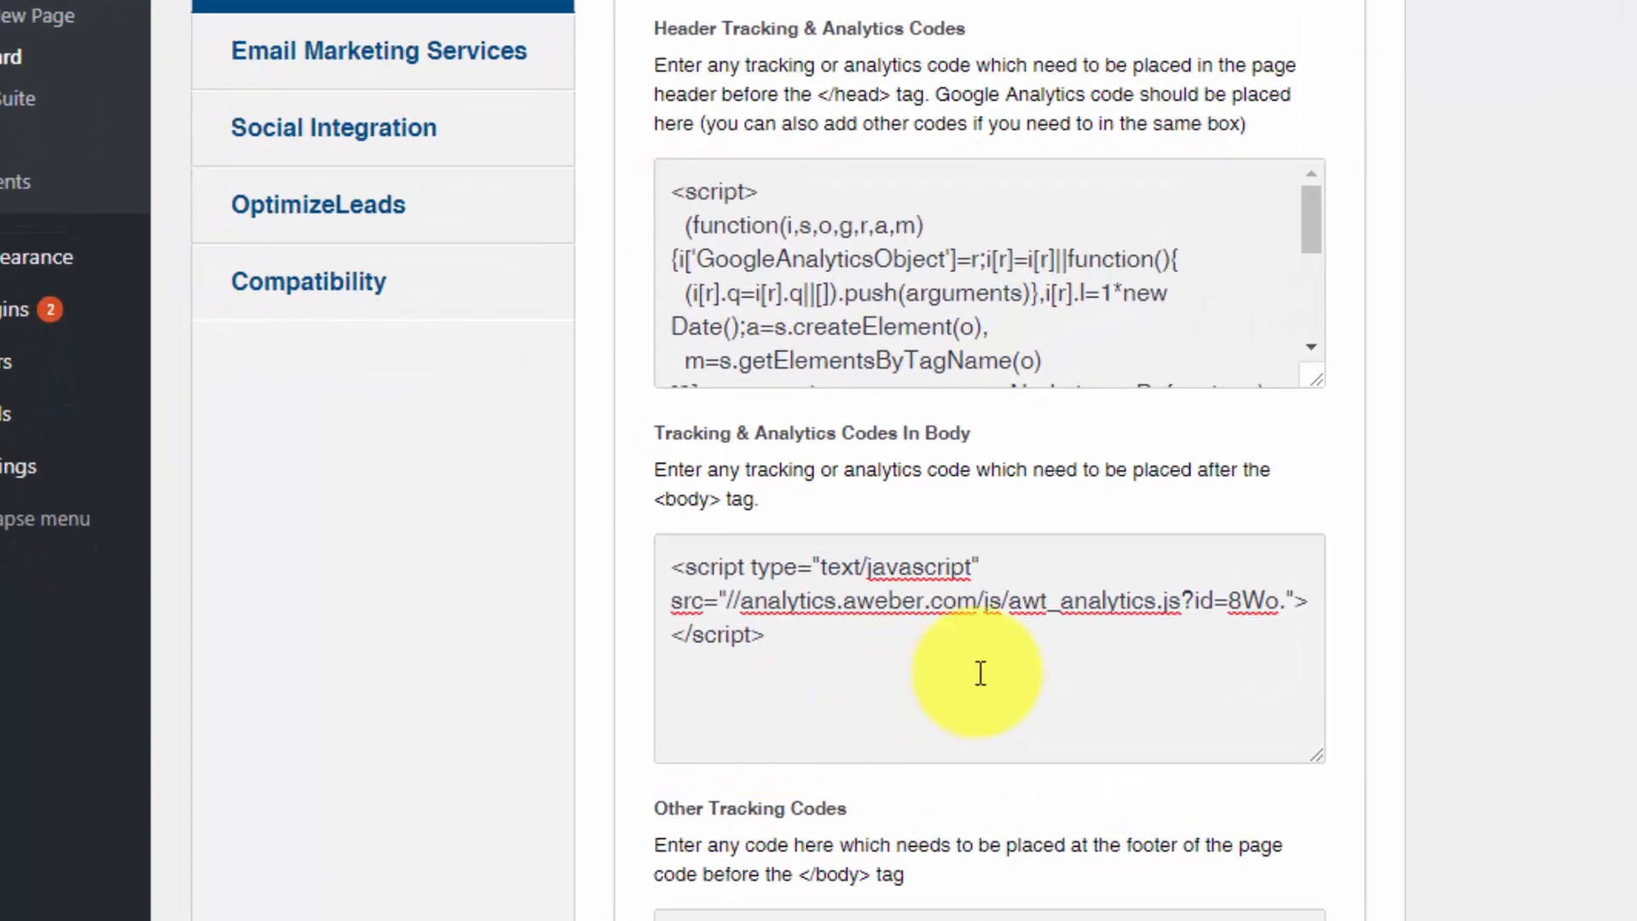
scroll(980, 674, down, 4)
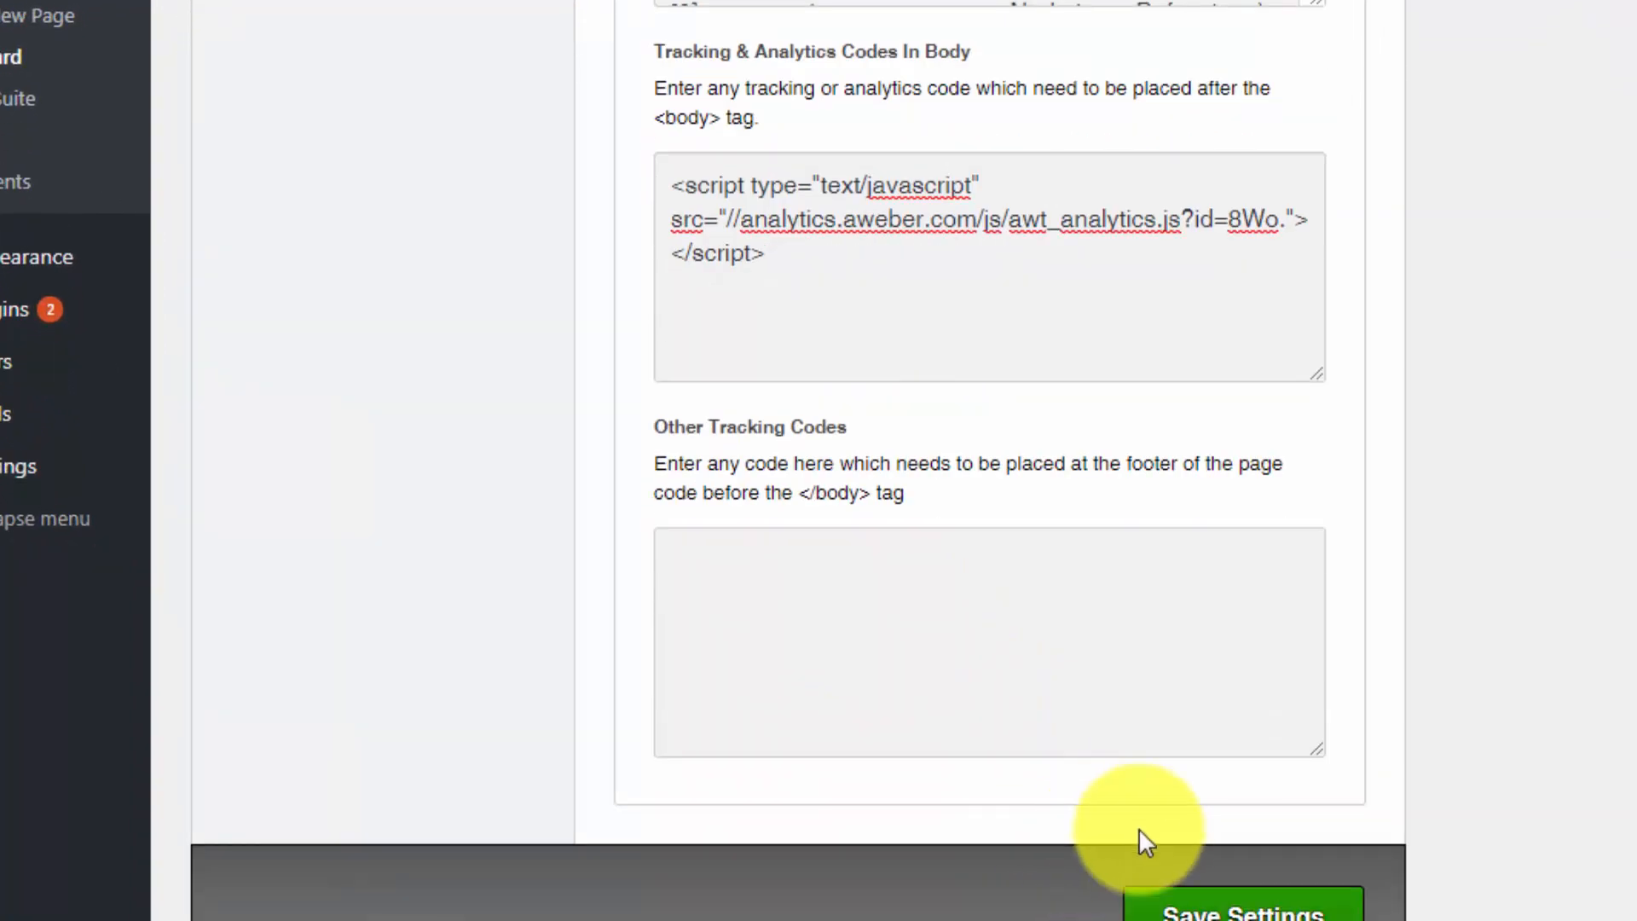
click(1202, 905)
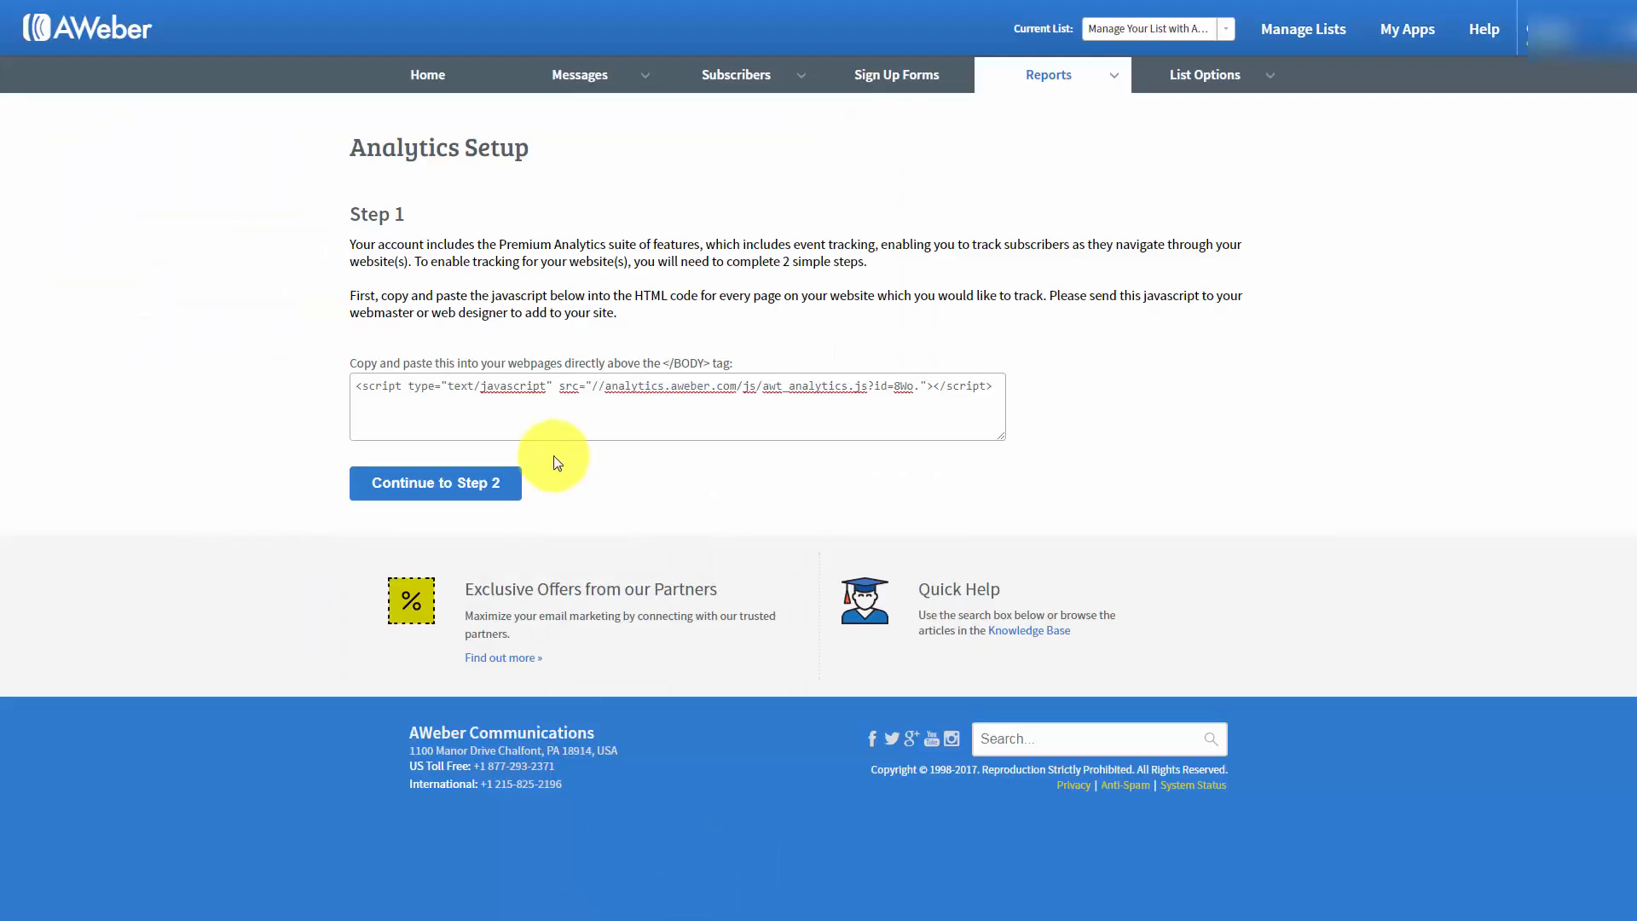
click(449, 493)
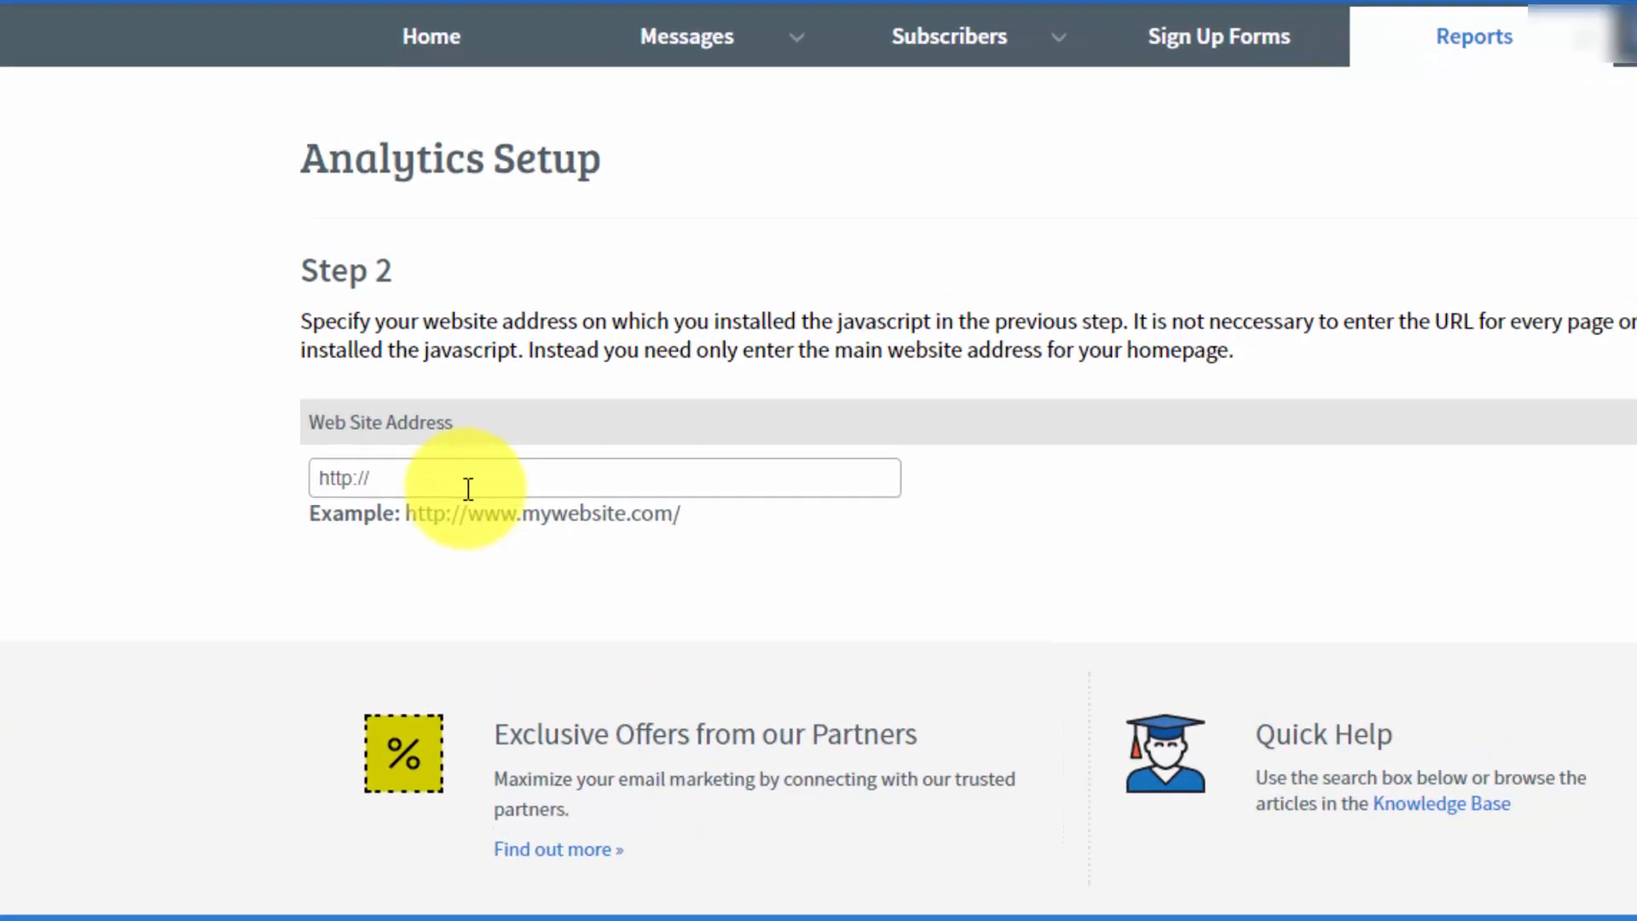
click(449, 345)
key(ctrl+v)
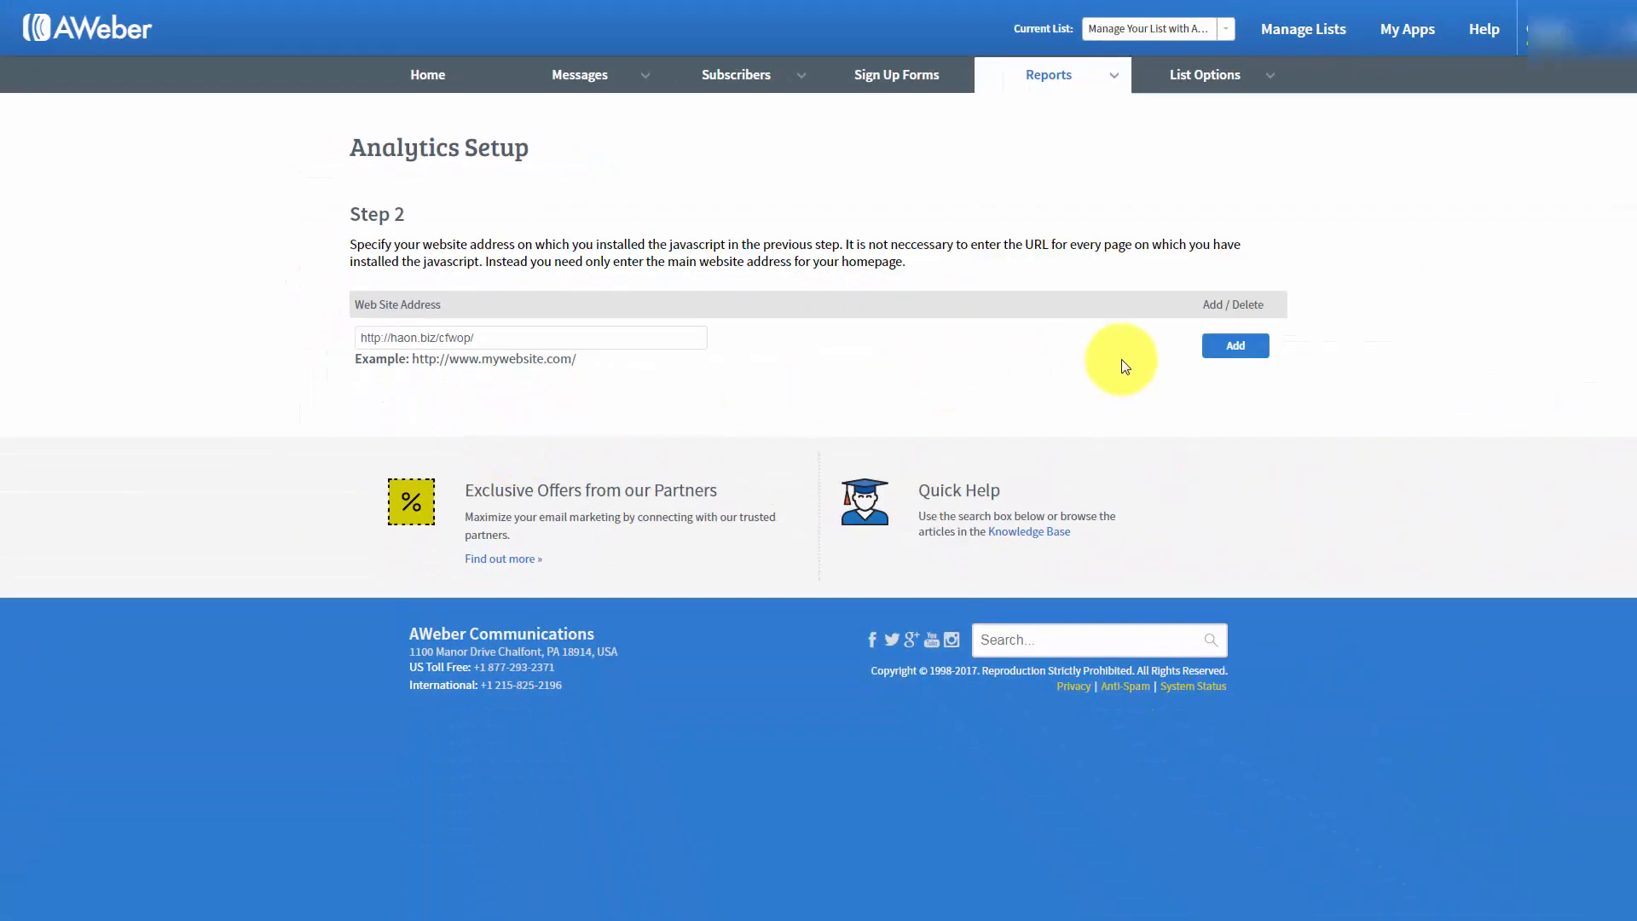
click(1235, 346)
scroll(1236, 354, down, 2)
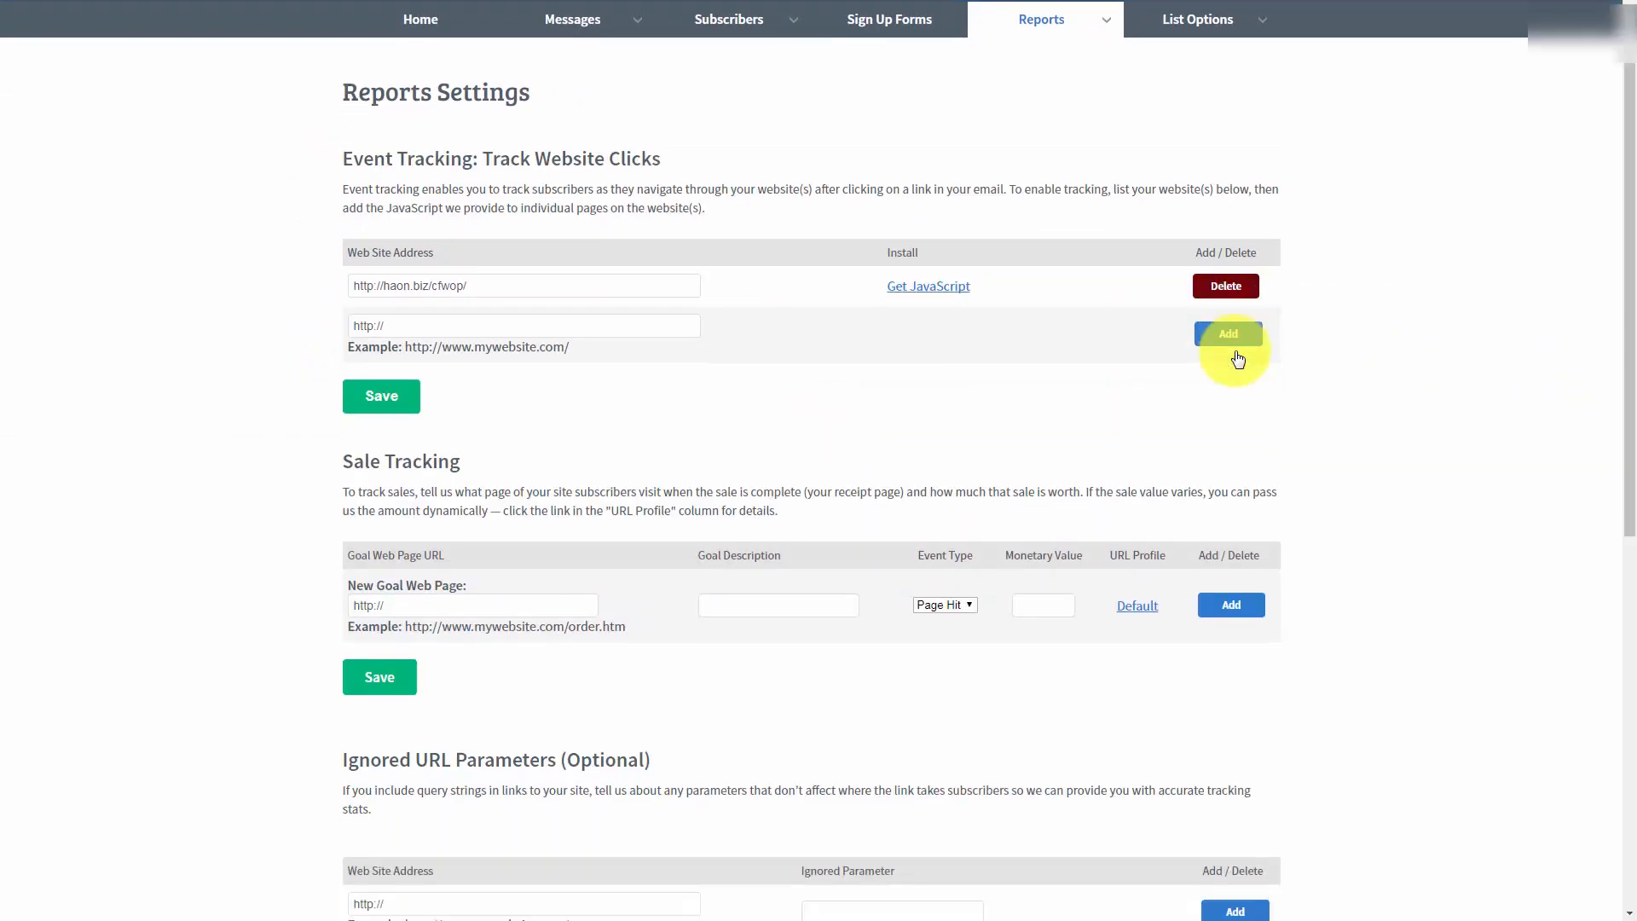
scroll(1194, 324, up, 1)
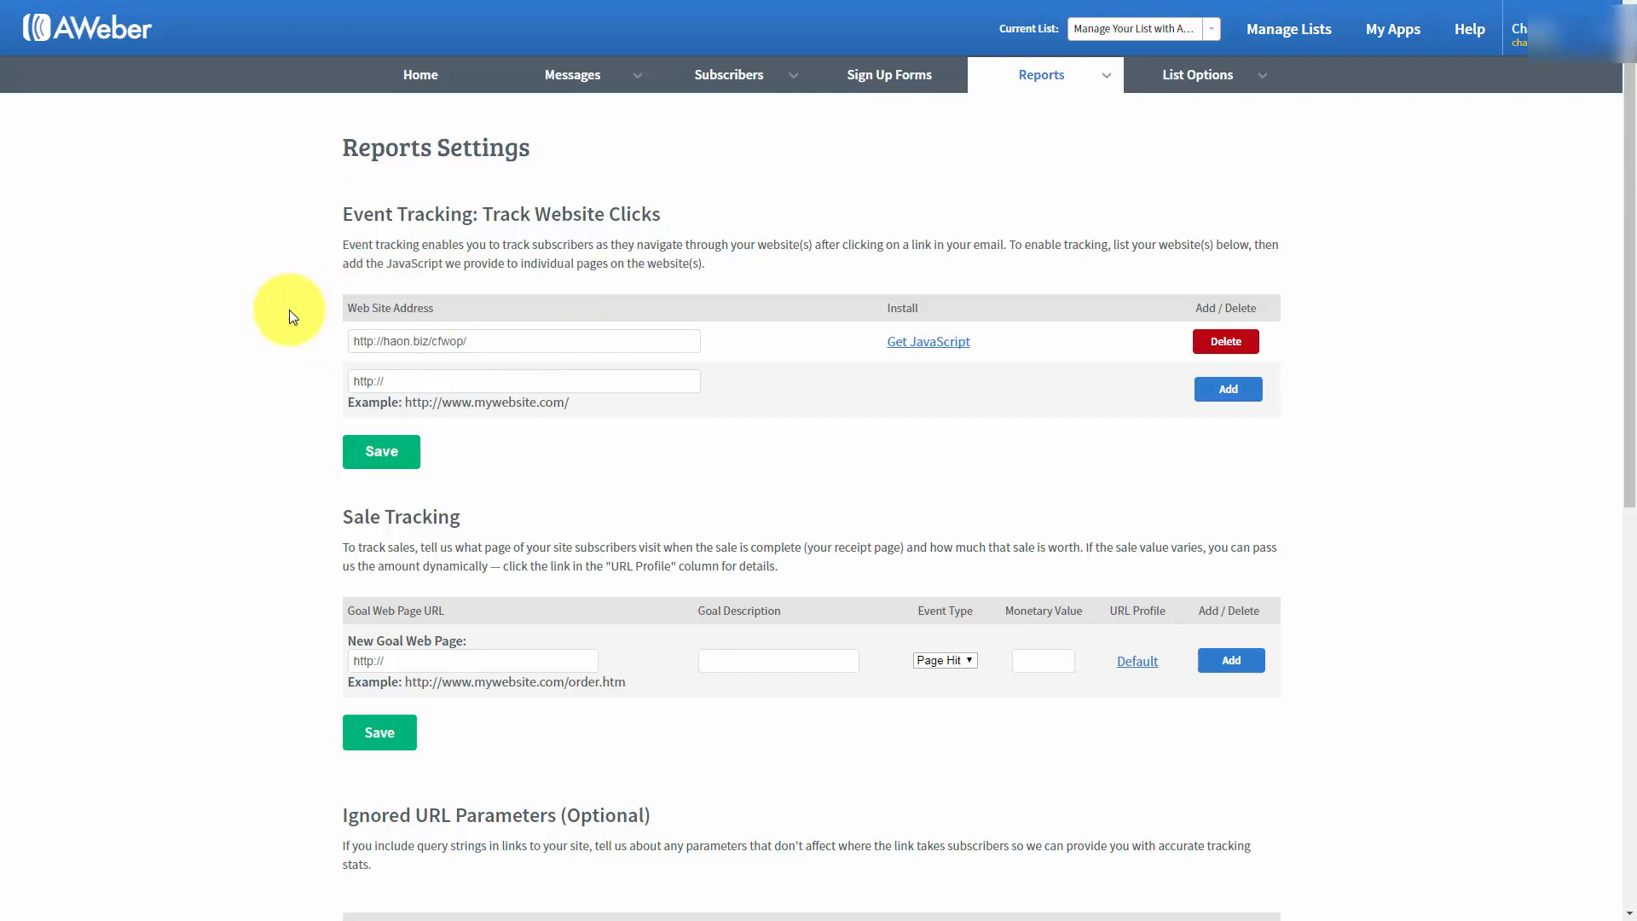
scroll(290, 316, down, 2)
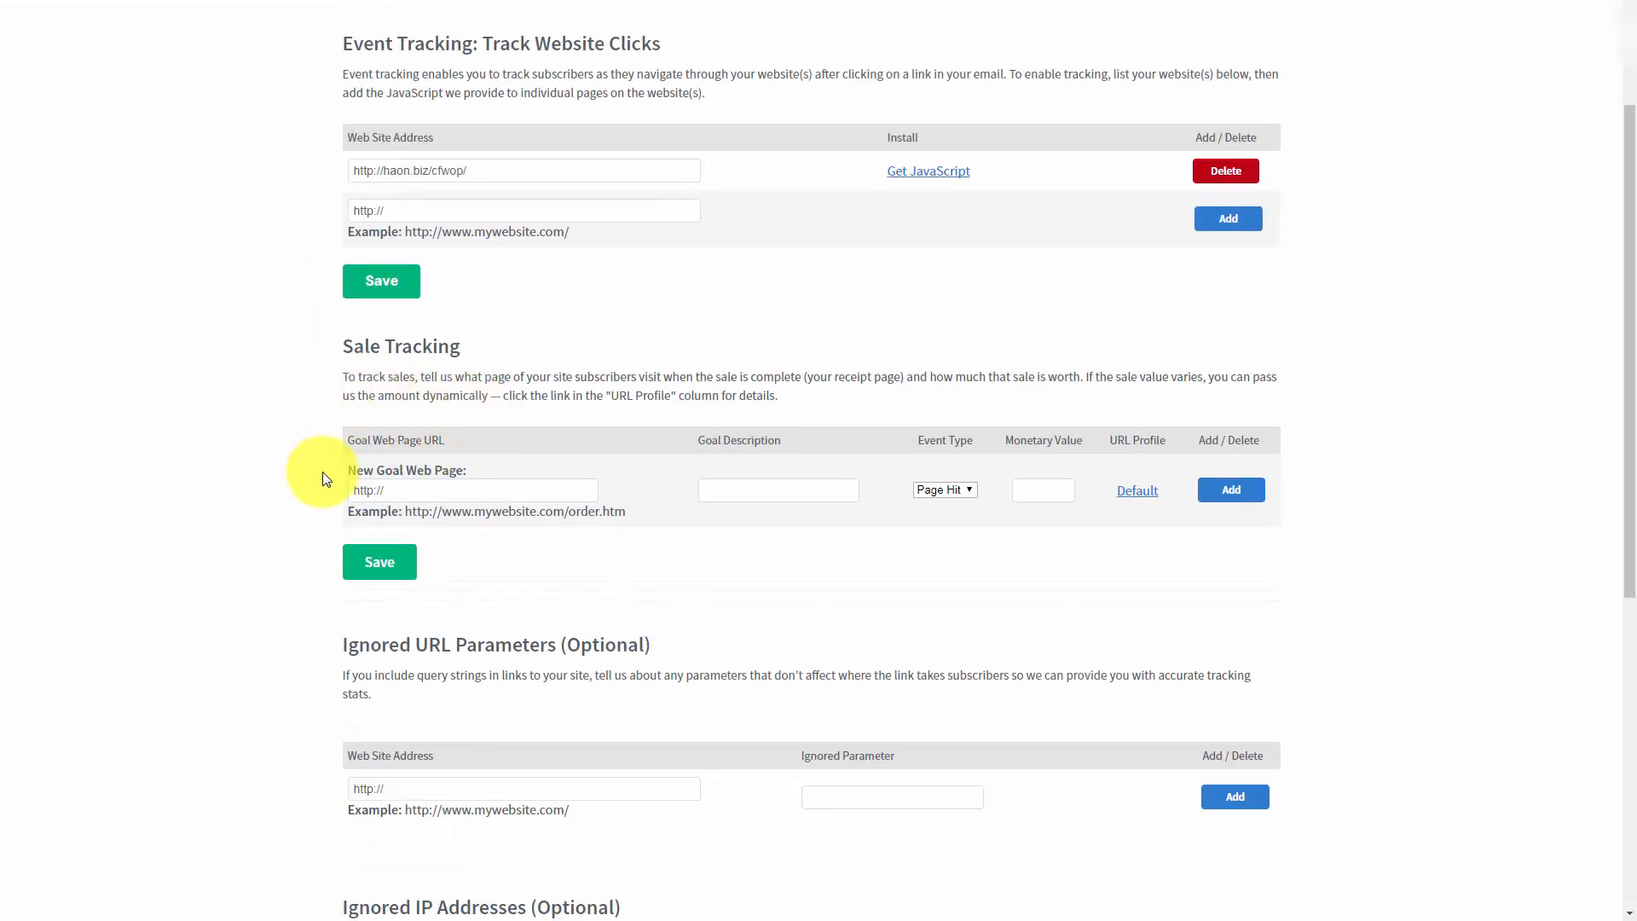
click(365, 488)
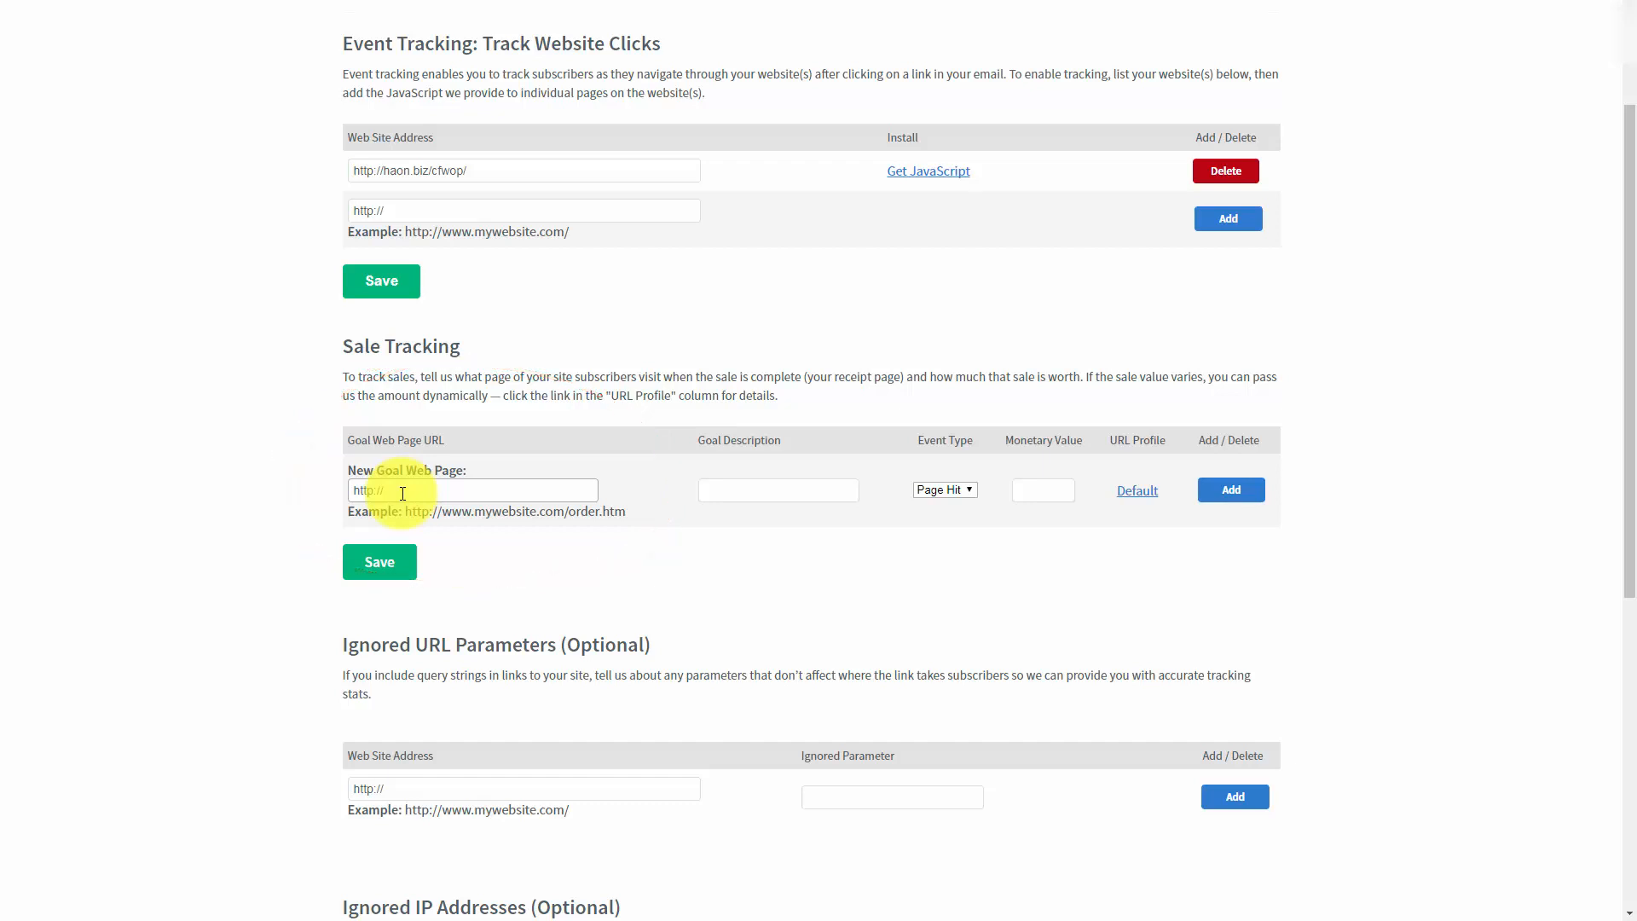
click(743, 495)
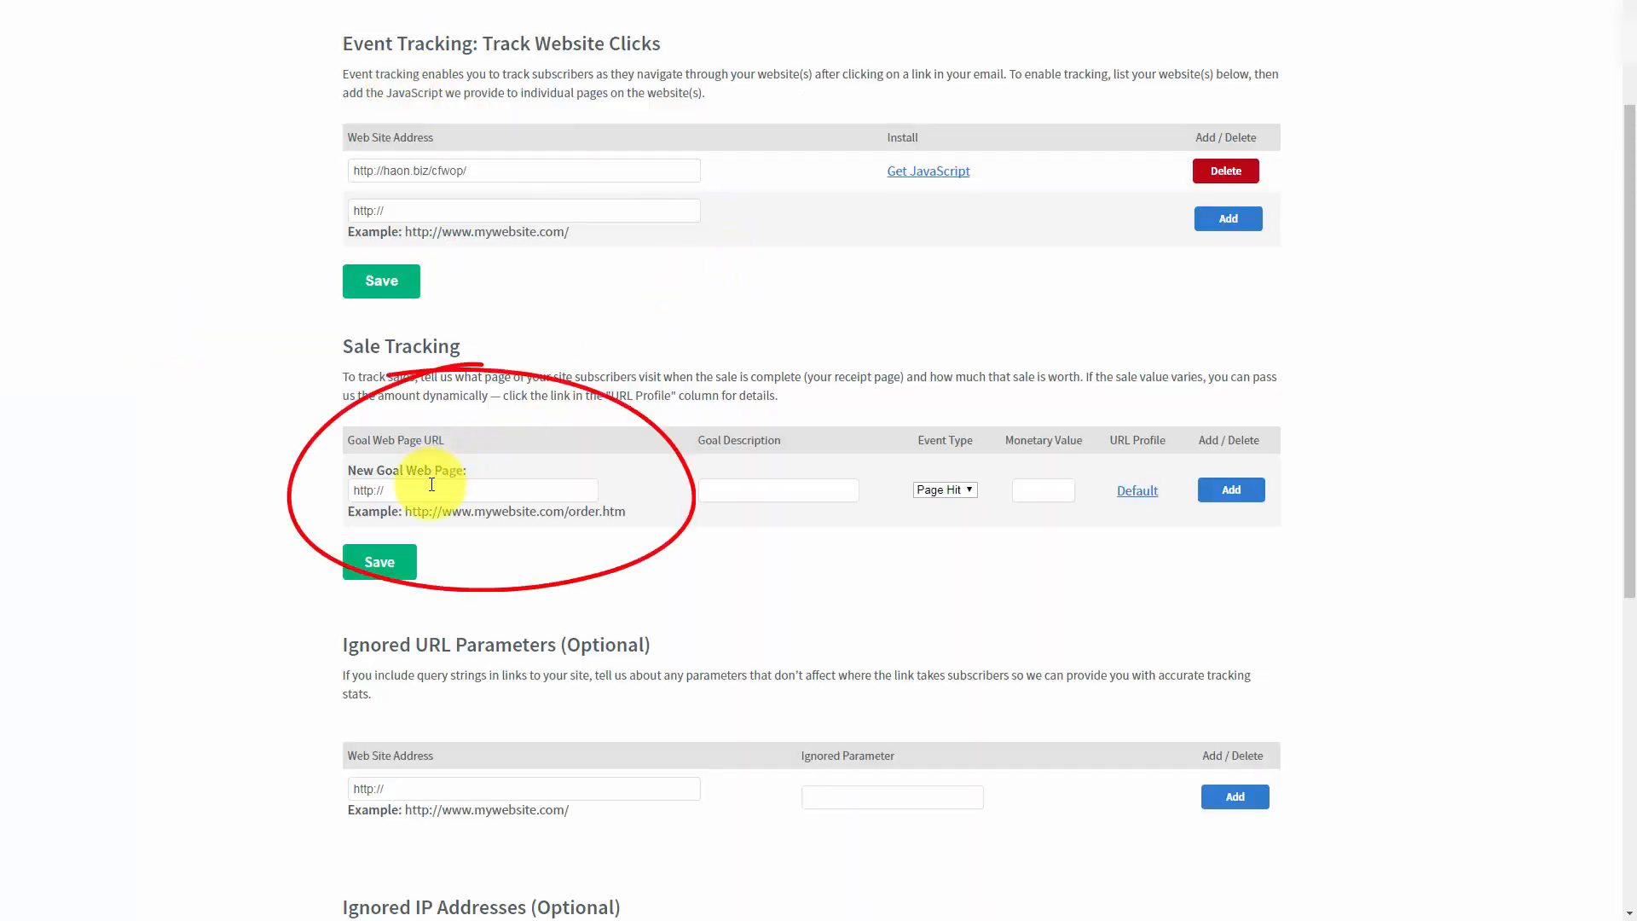
drag(426, 484, 339, 497)
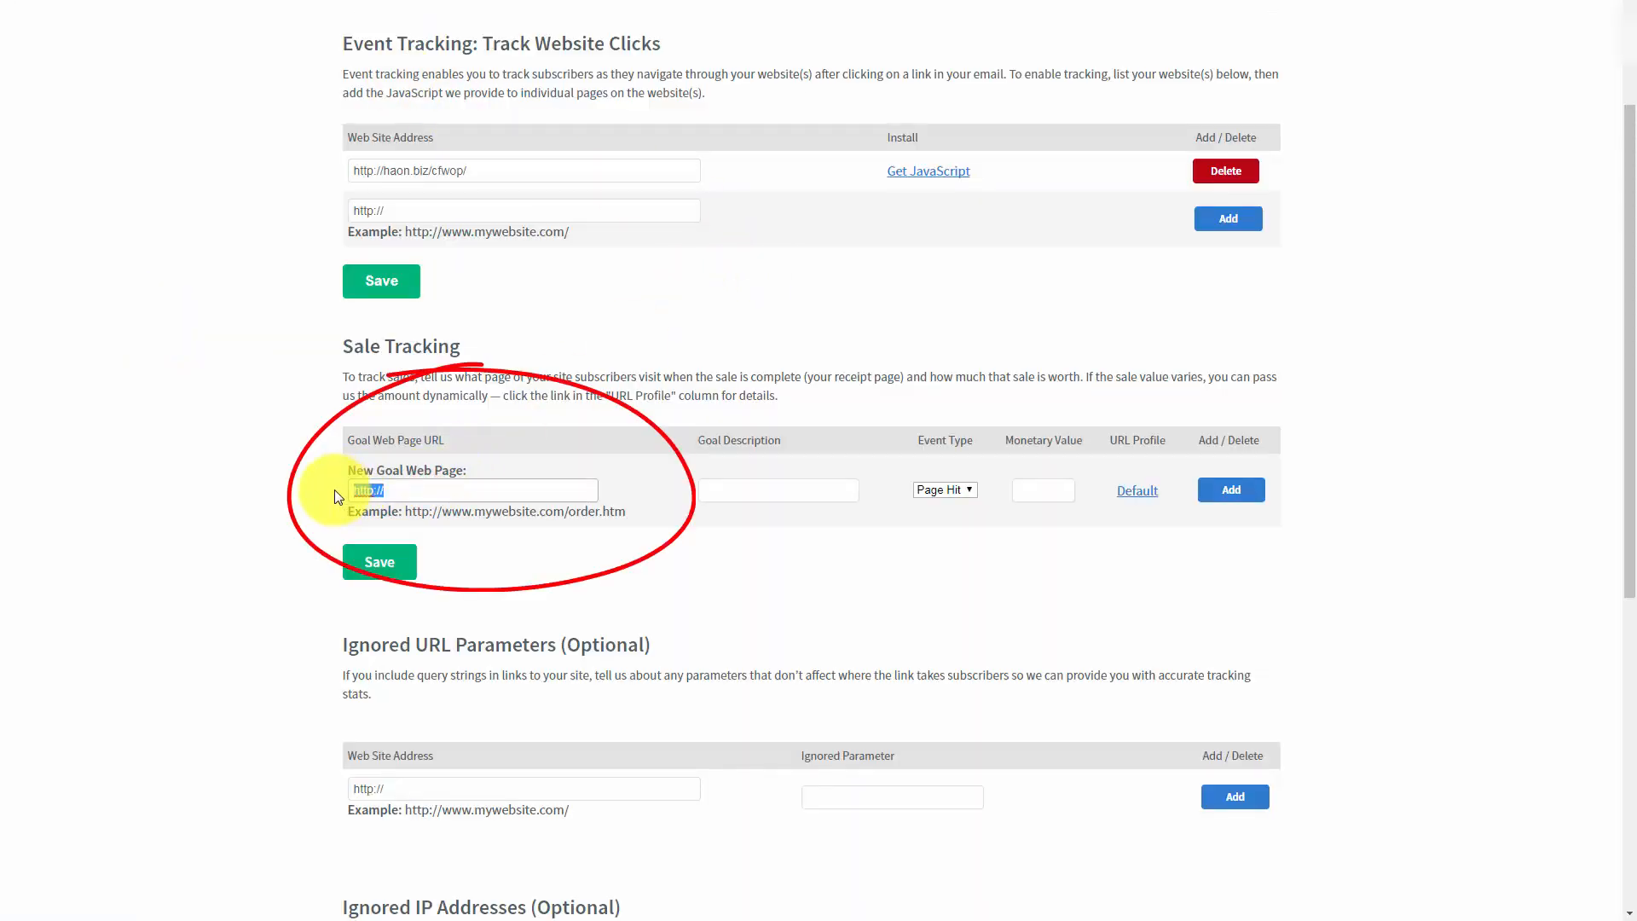
key(ctrl+v)
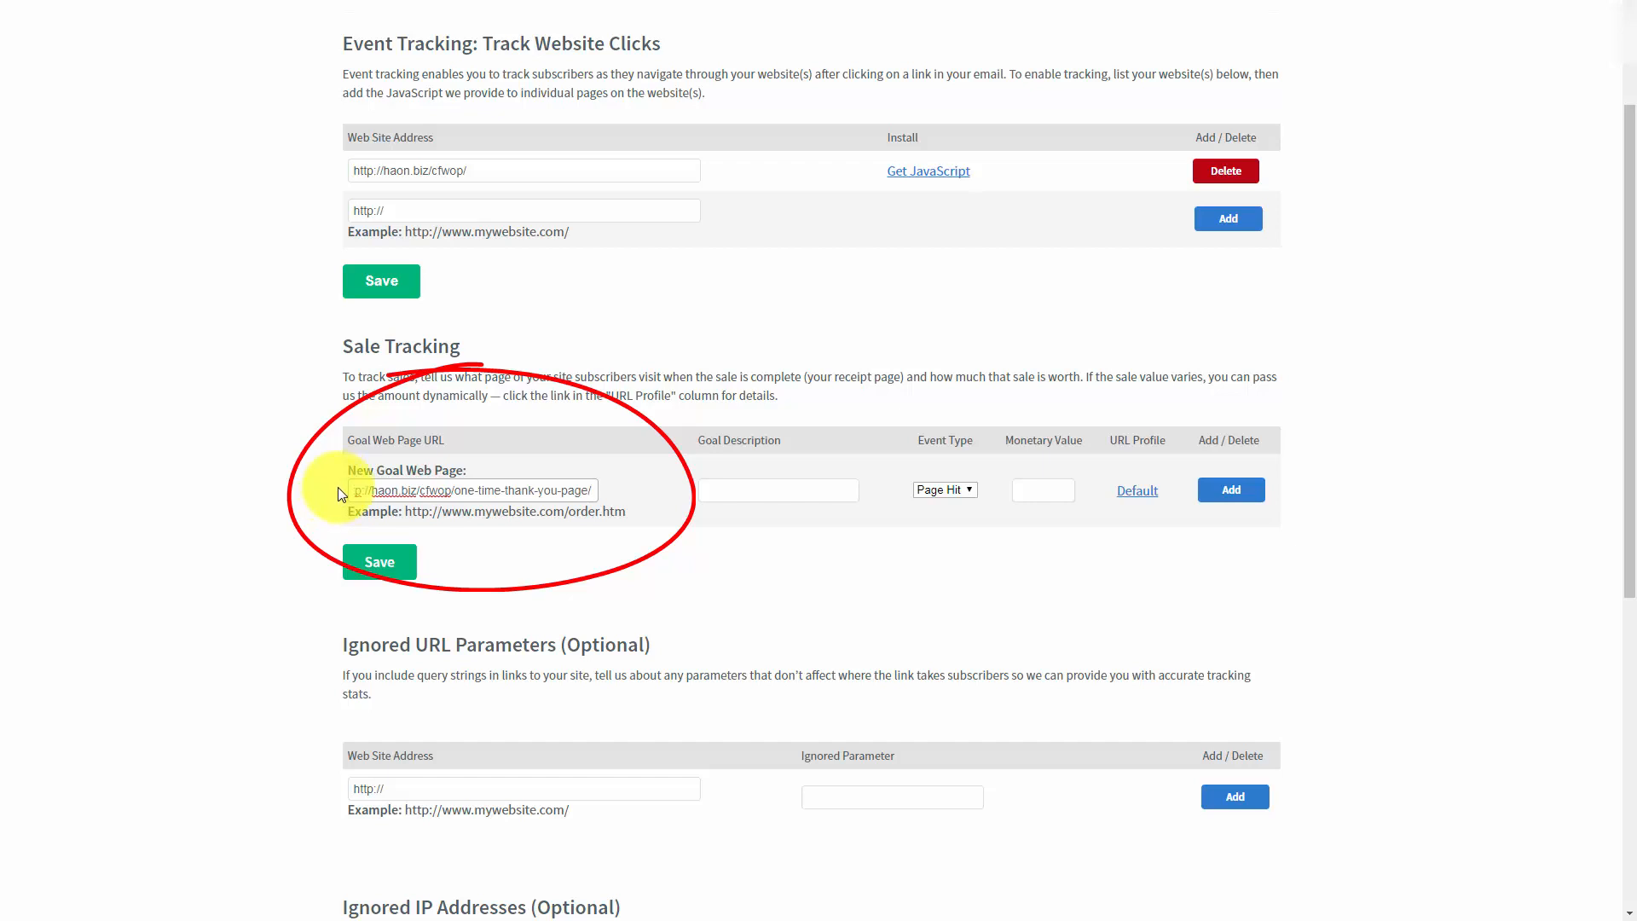
click(742, 488)
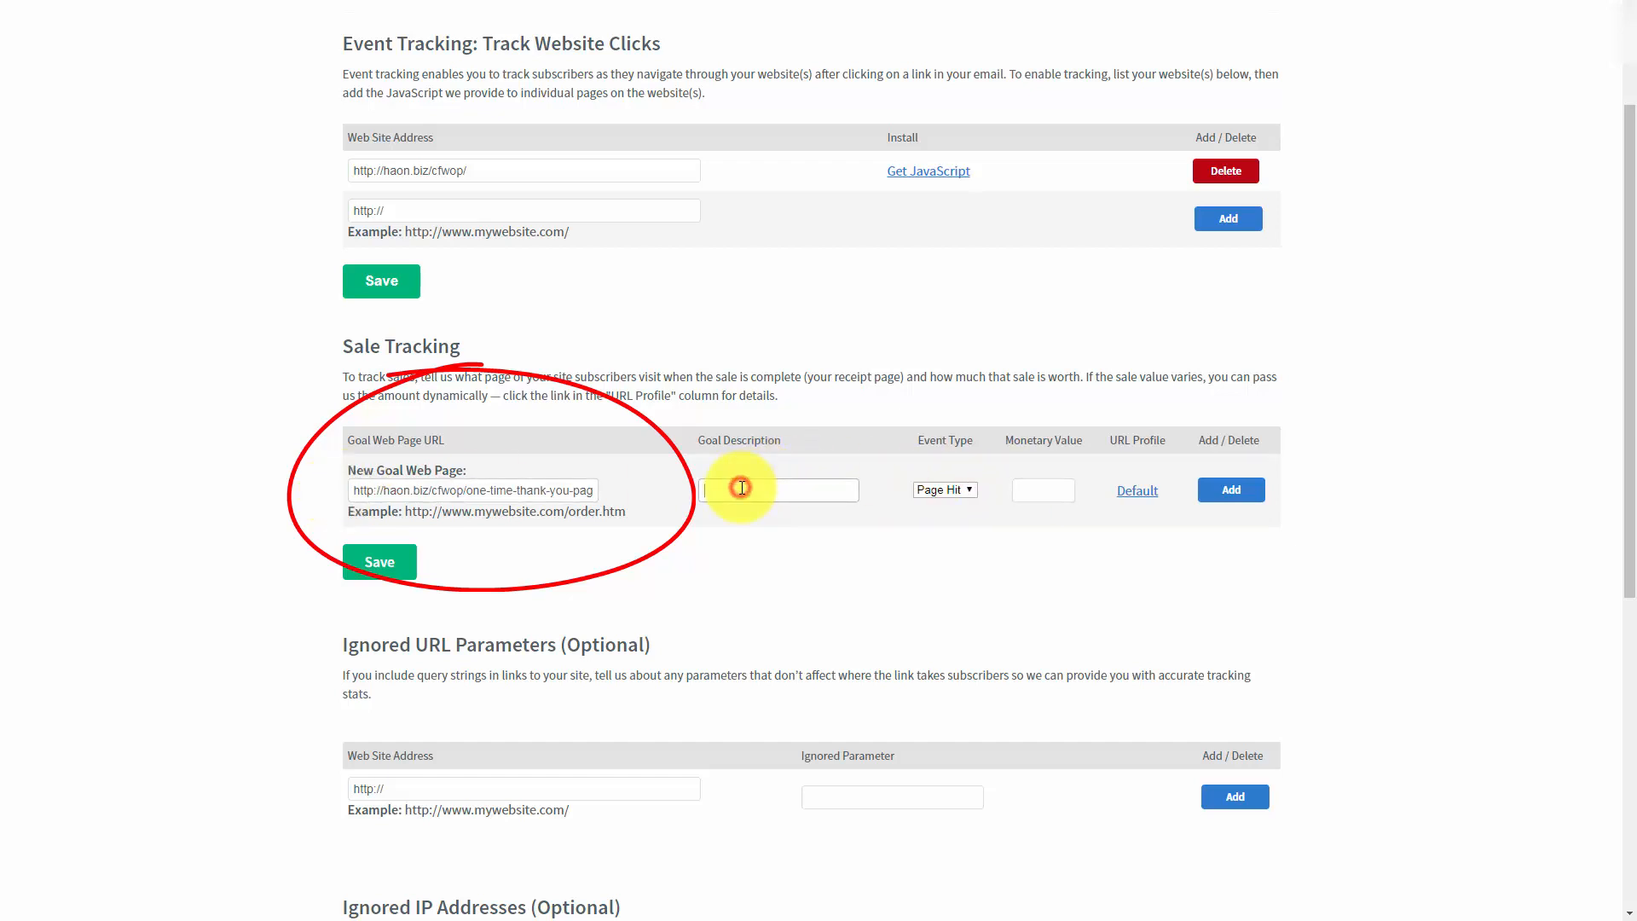
text(Sale)
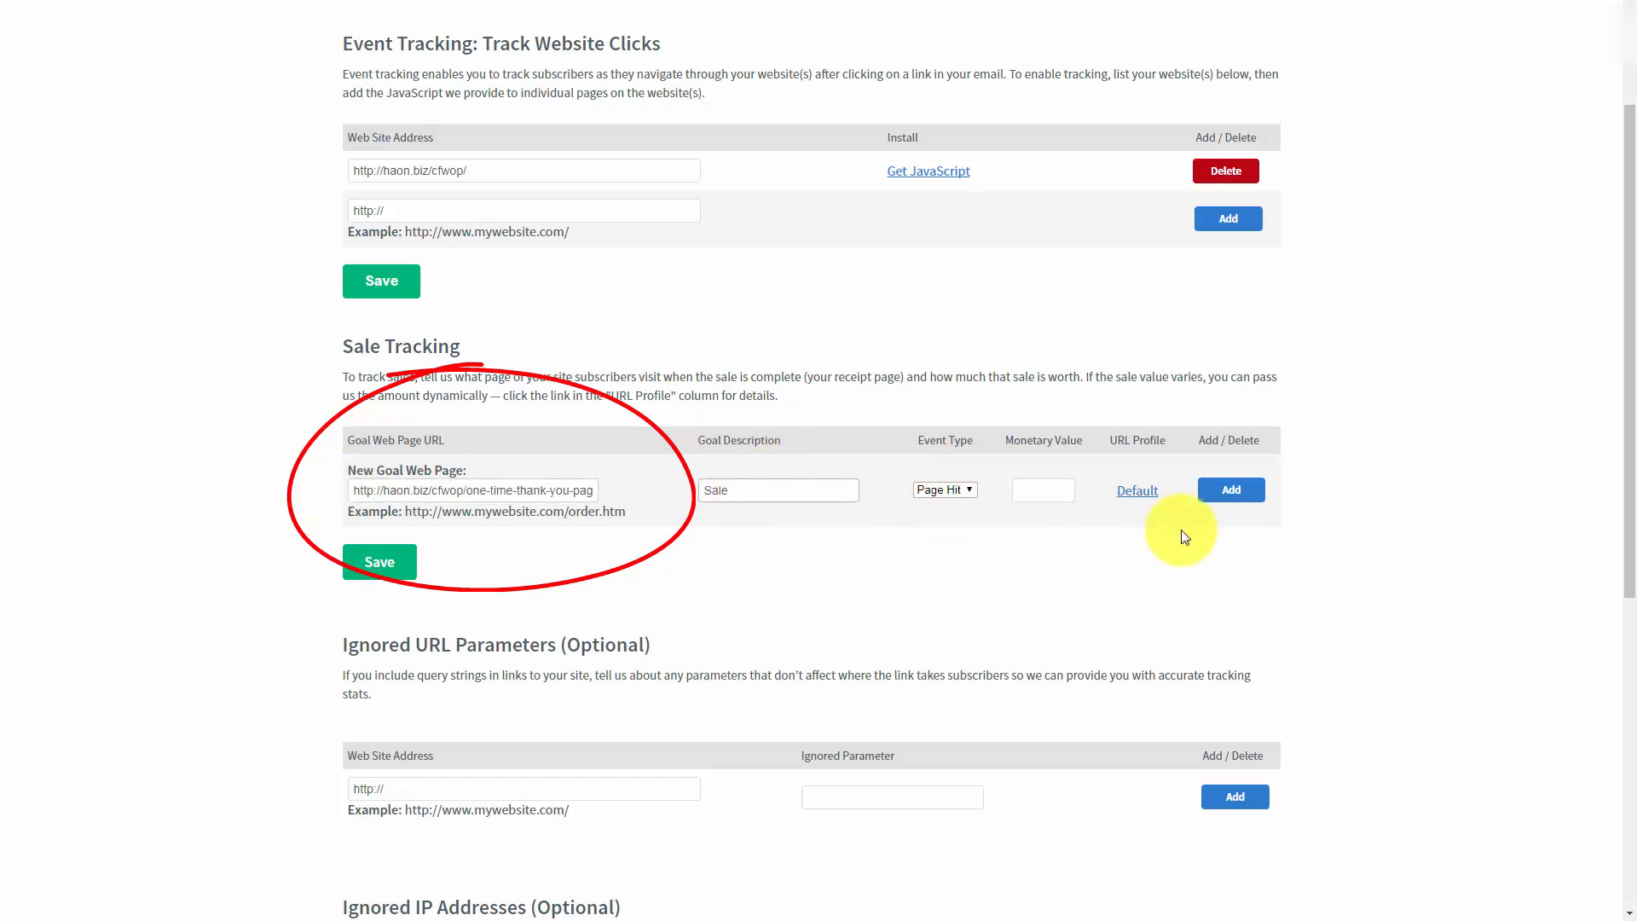
Step: Set the new goal's event type to Sale and its monetary value to 17.00, and add the goal
click(966, 489)
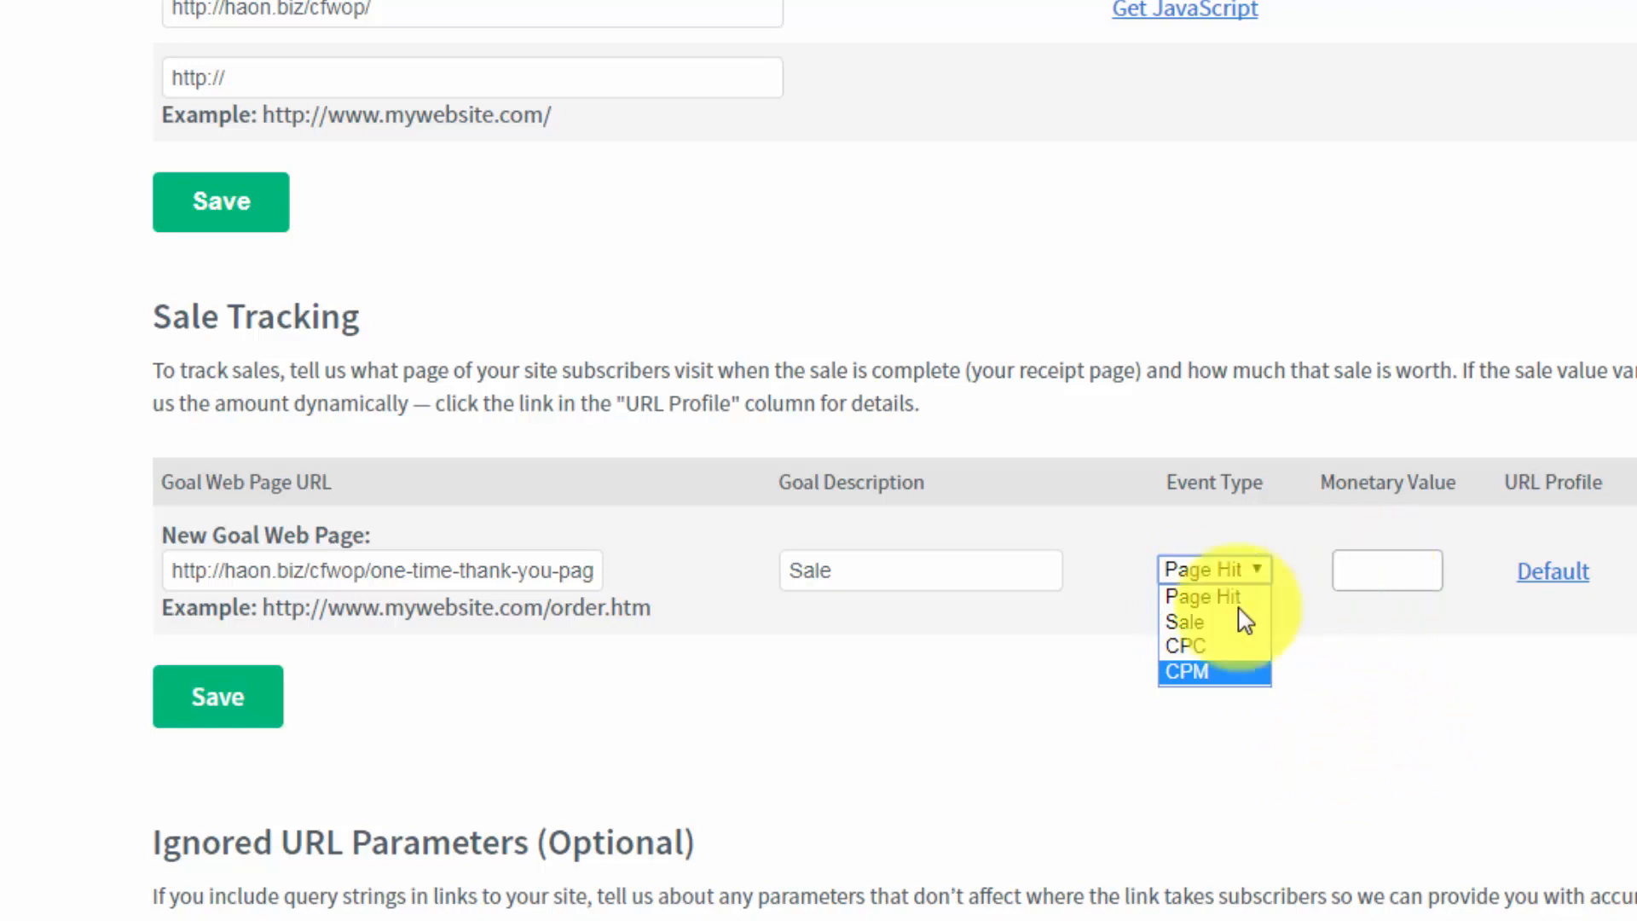
click(1202, 627)
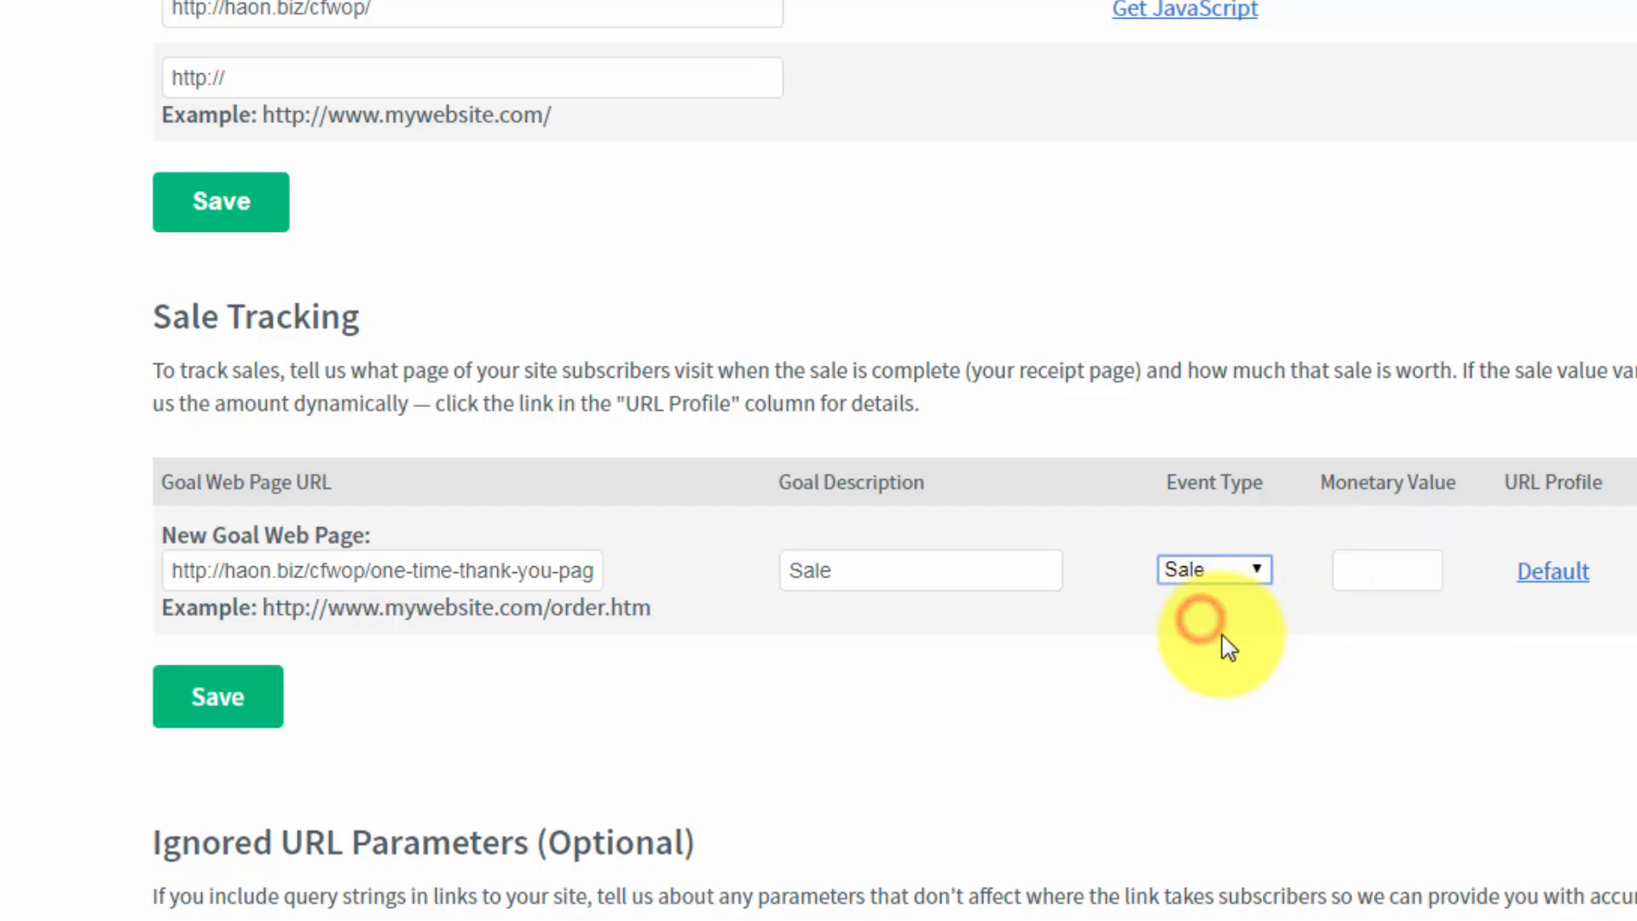
click(1375, 565)
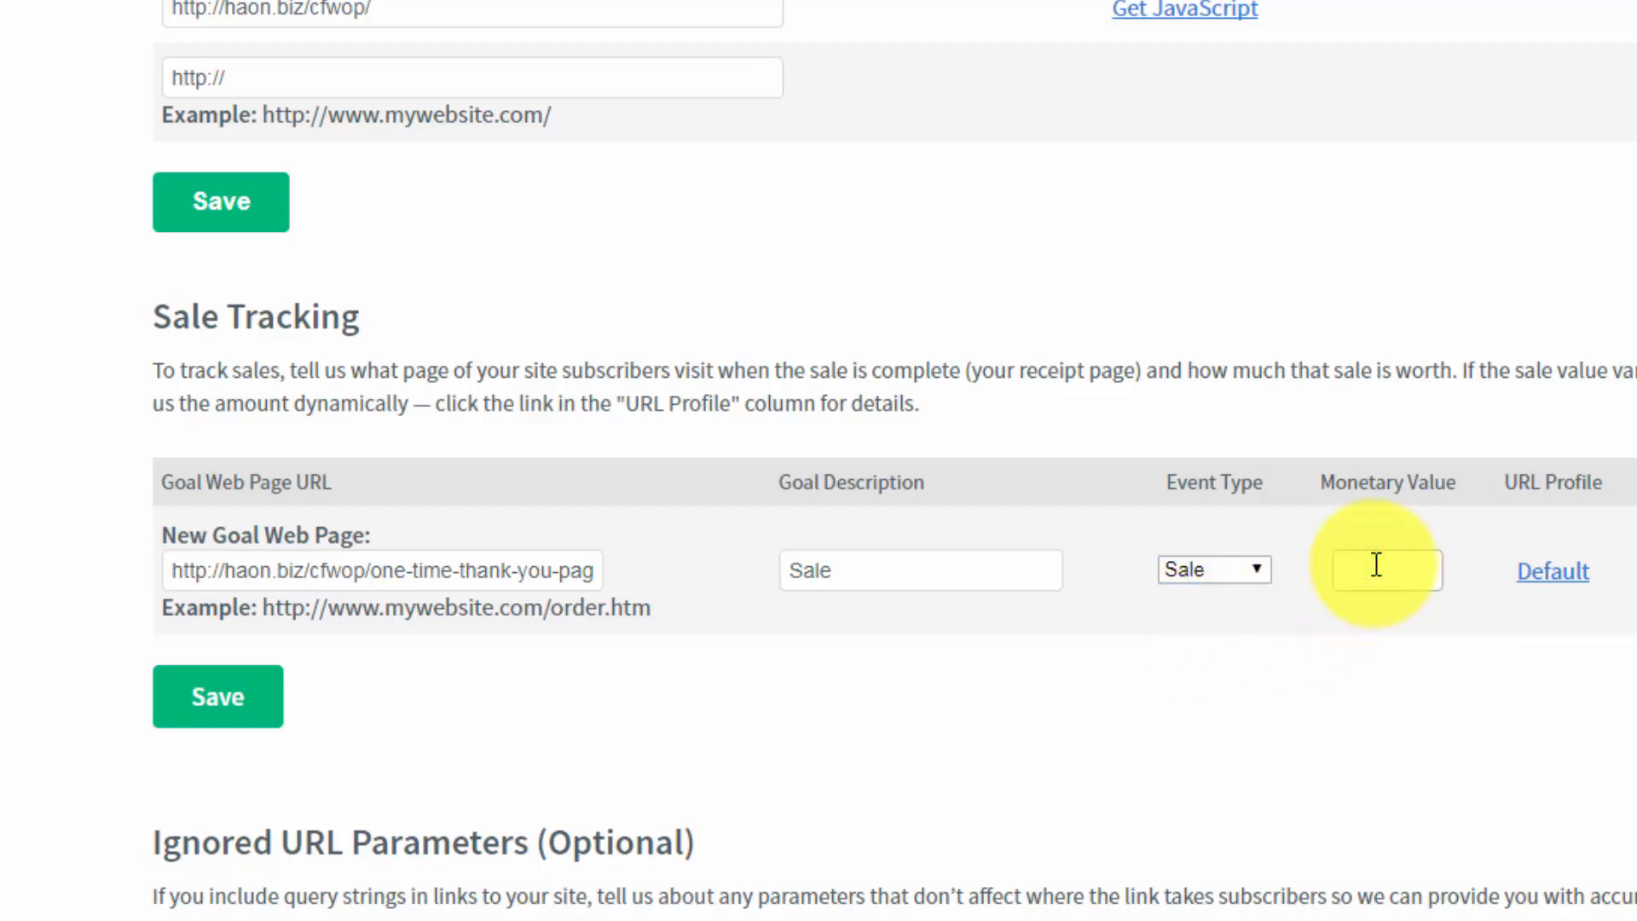
text(7)
text(.99)
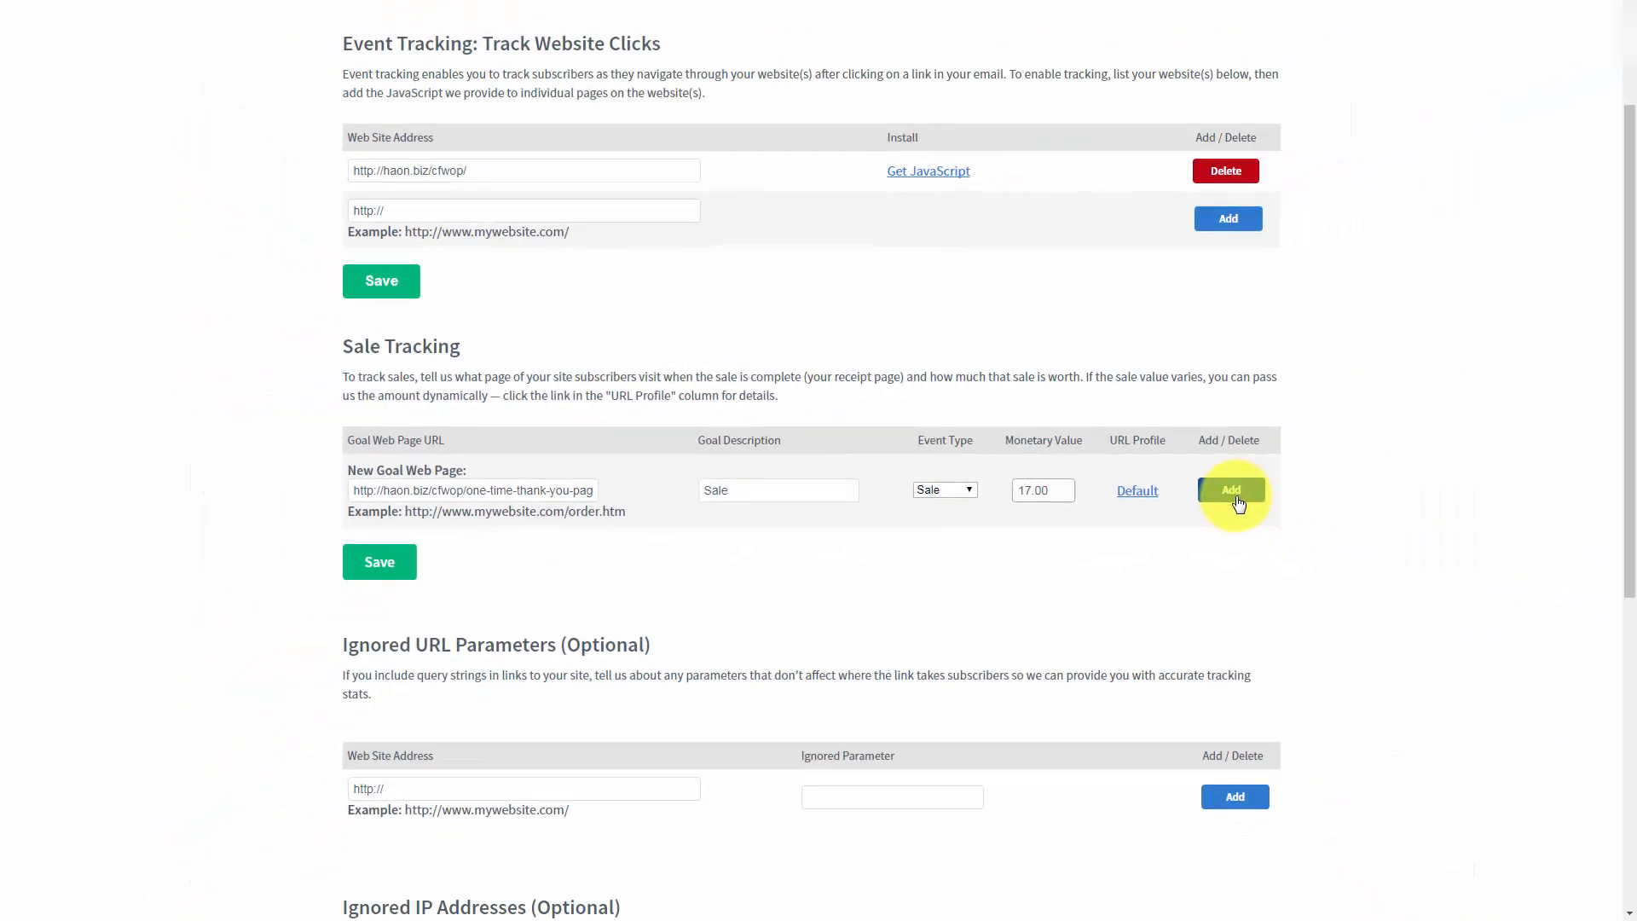
click(1237, 501)
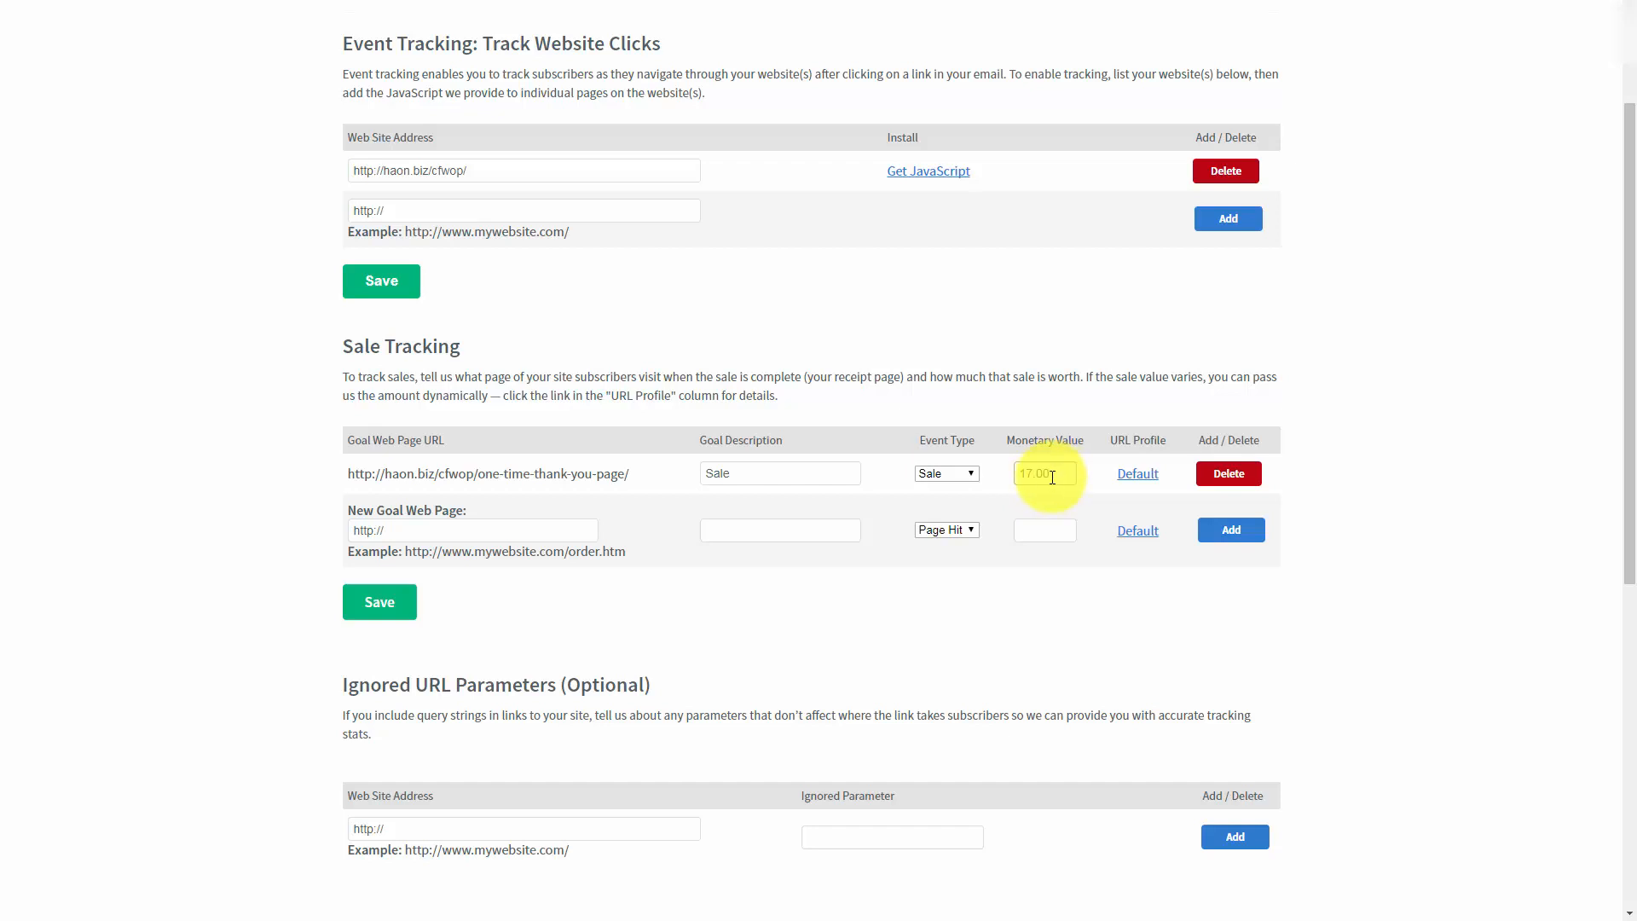
Step: Add 159.208.51.179 to the ignored IP addresses excluded from the analytics reports
scroll(576, 468, down, 5)
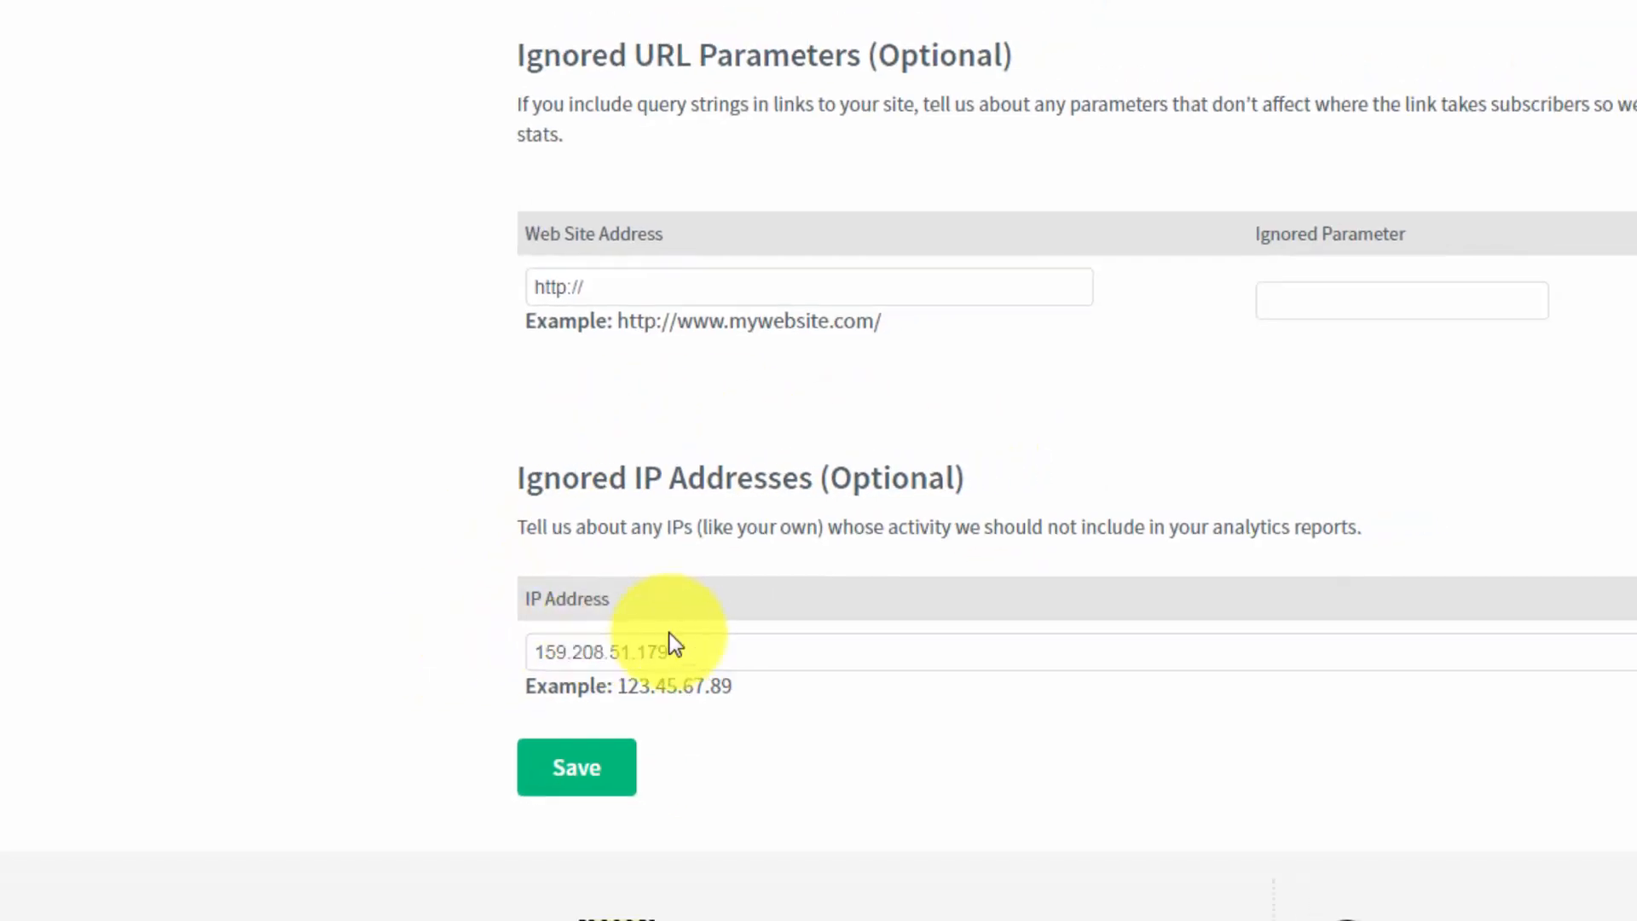
click(1228, 639)
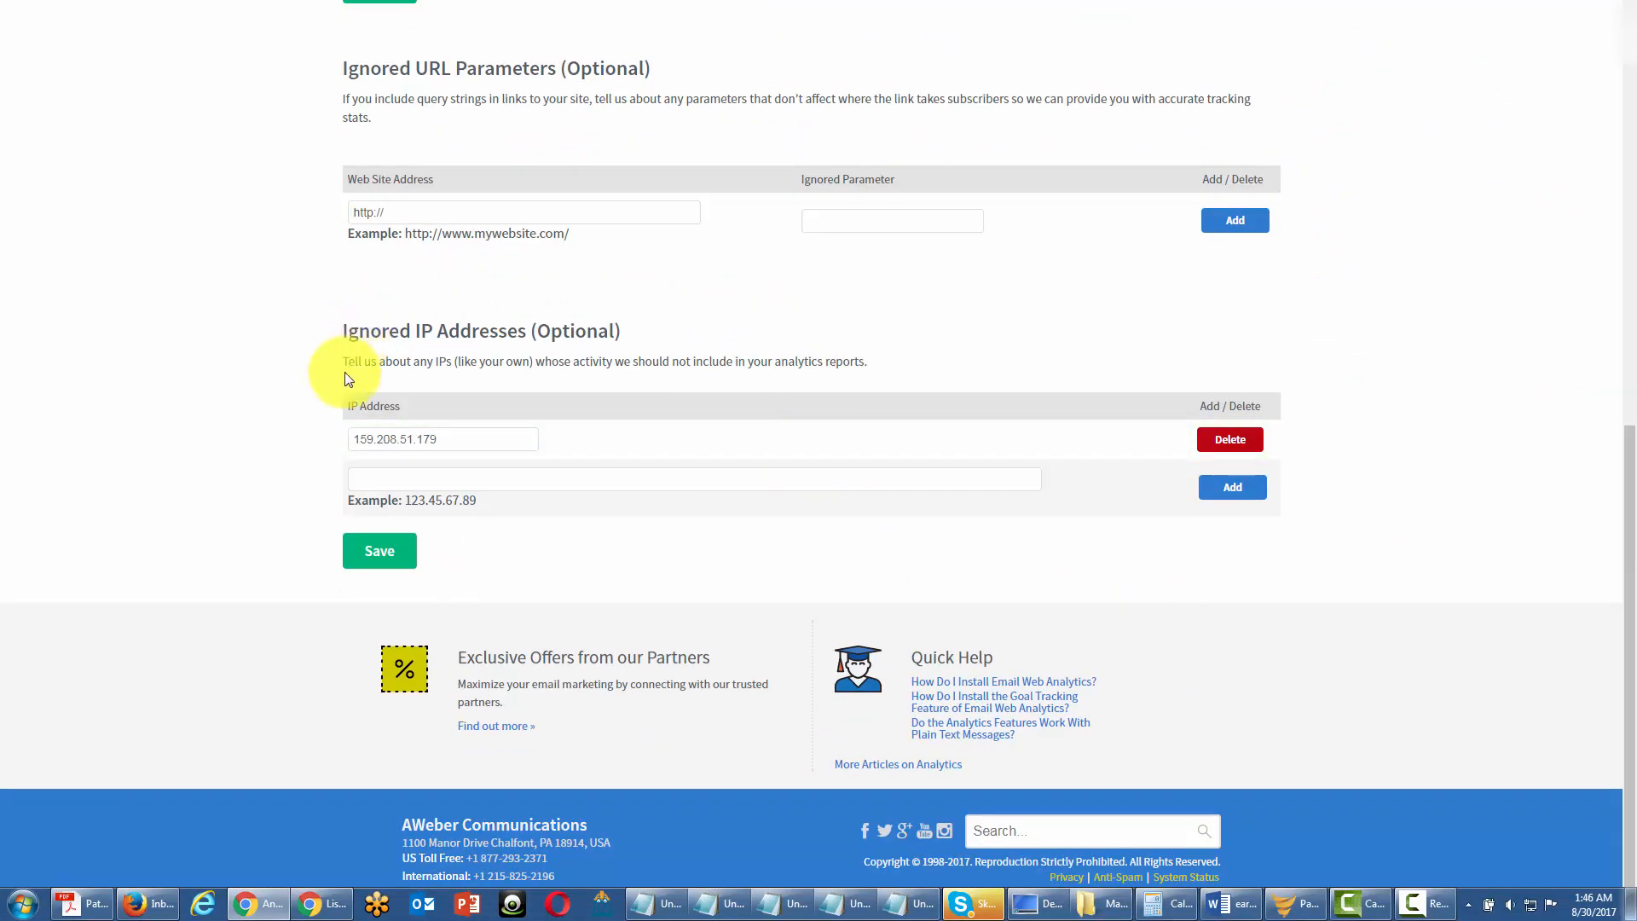
click(385, 476)
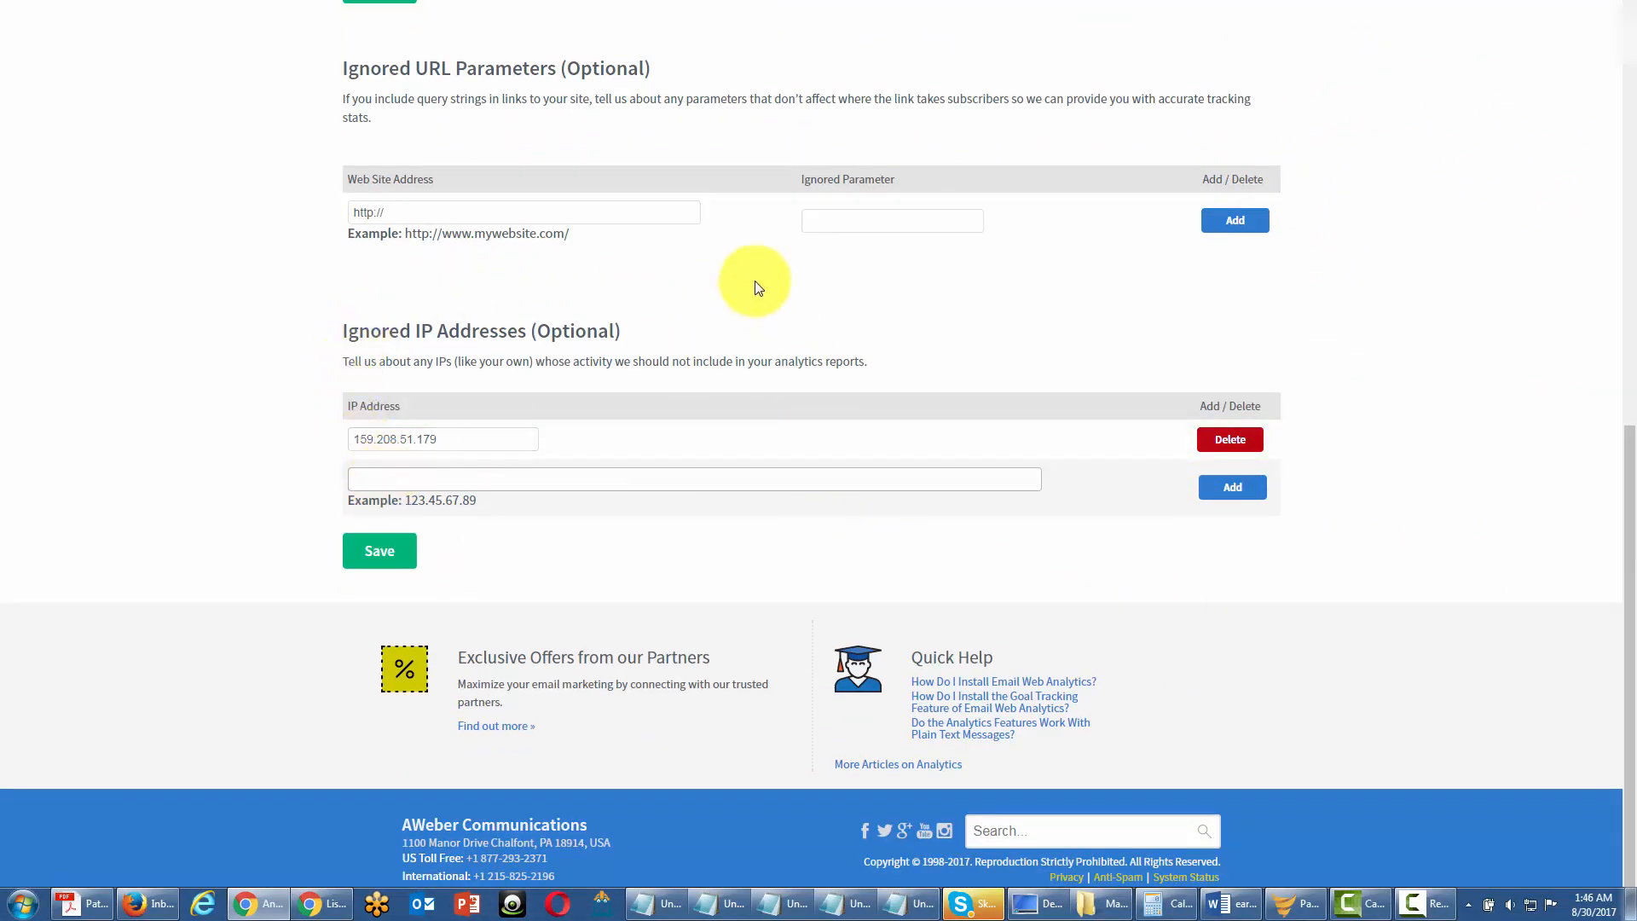
scroll(610, 406, up, 1)
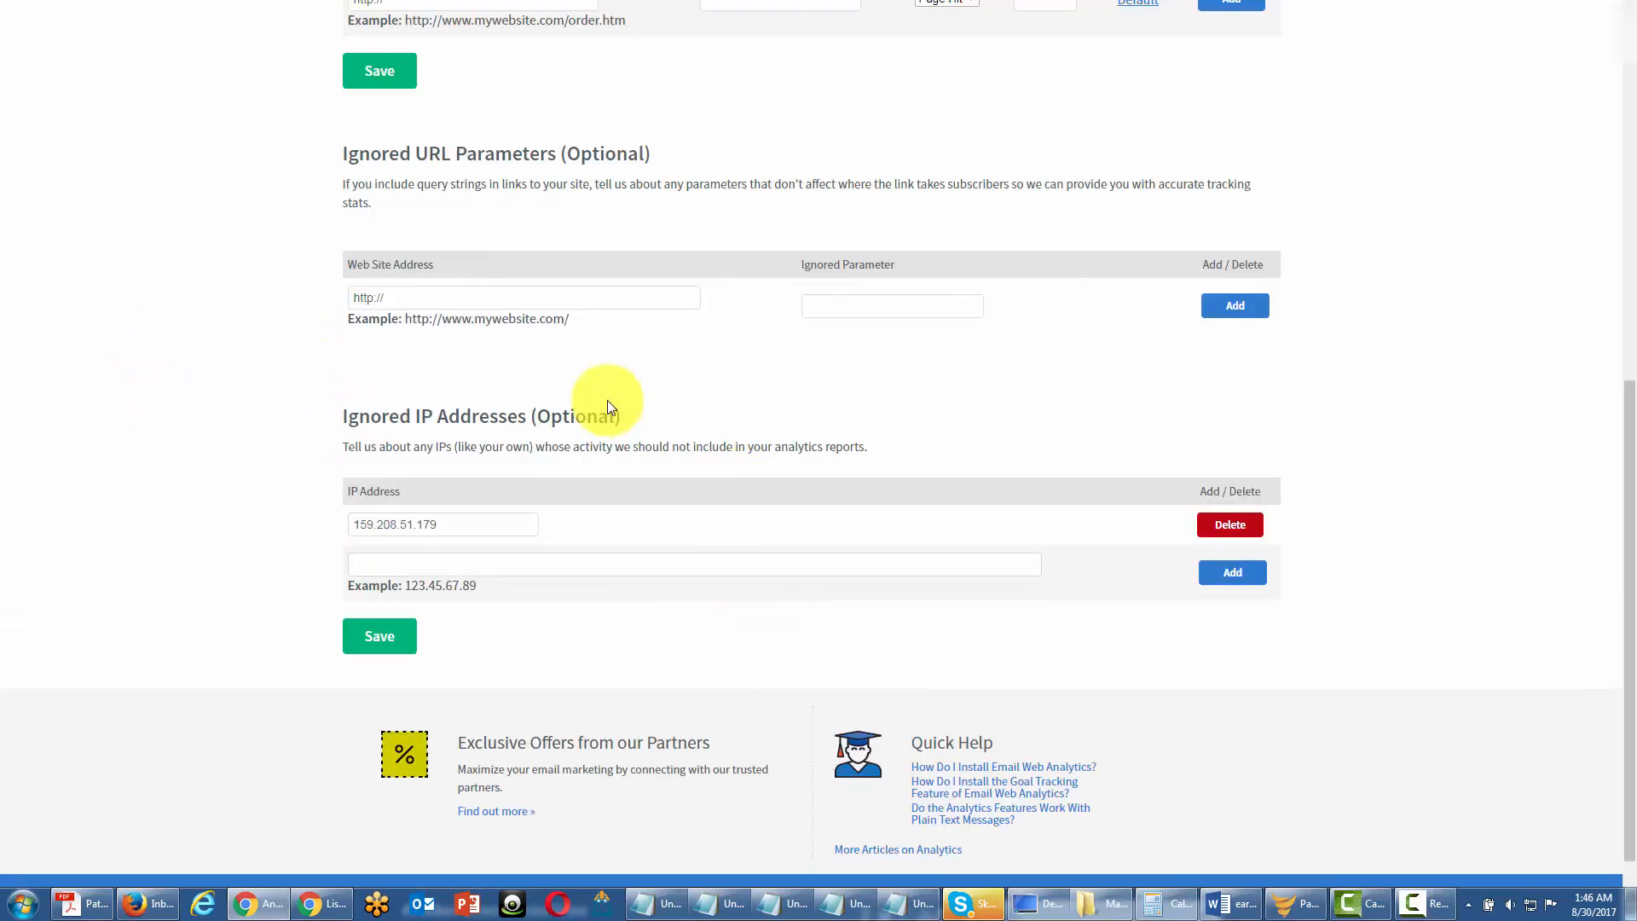
scroll(548, 426, up, 1)
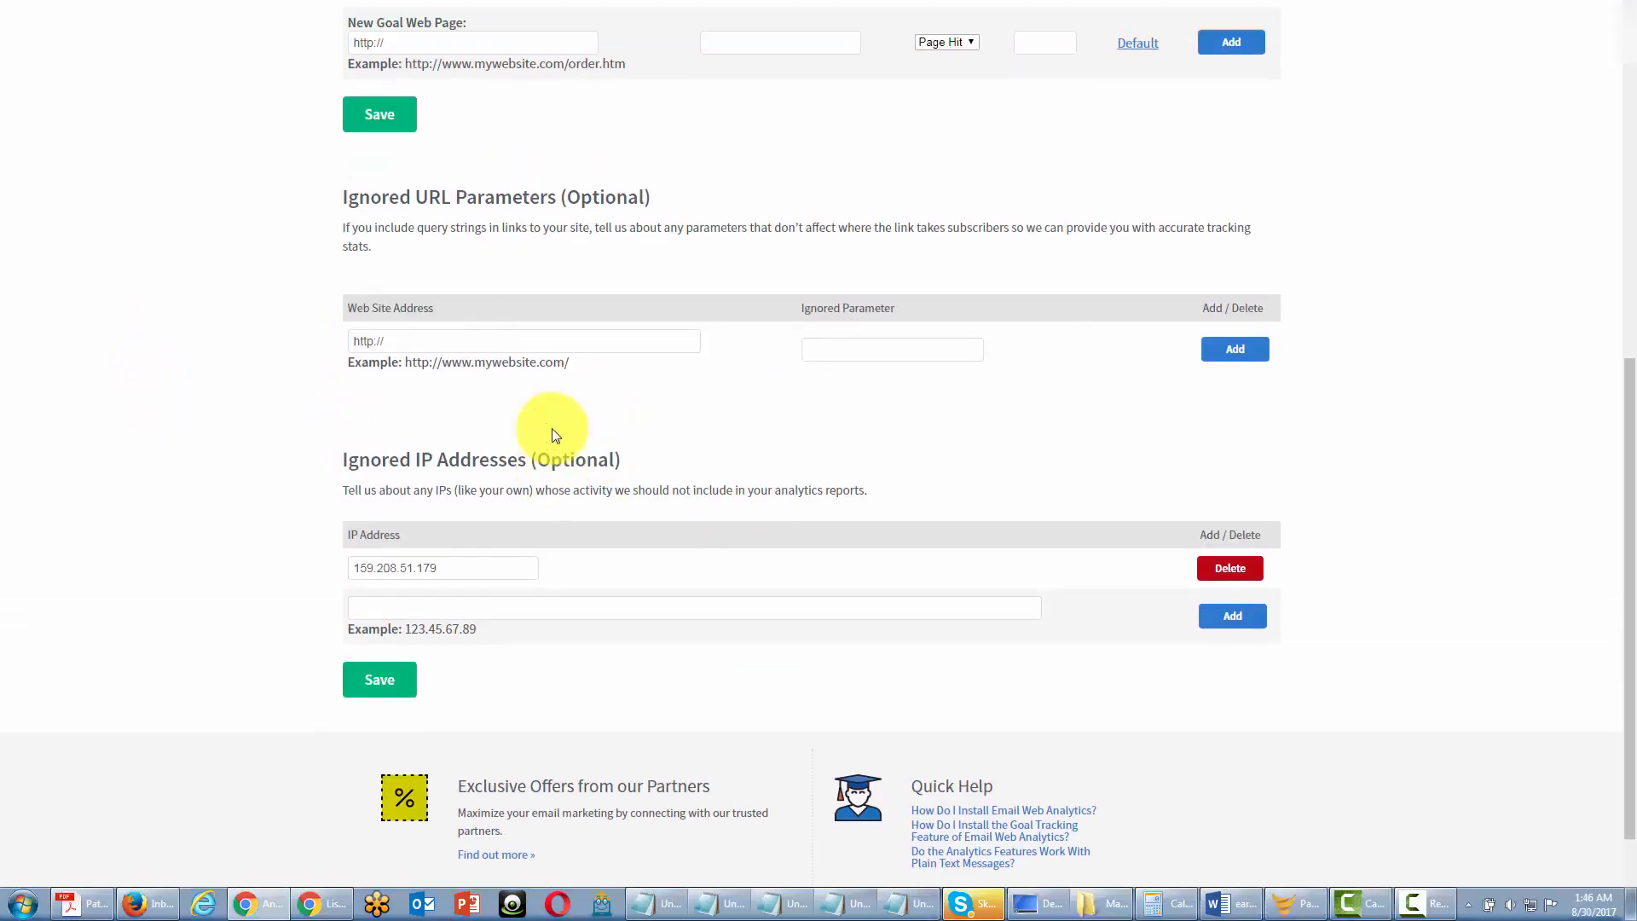
scroll(552, 434, up, 1)
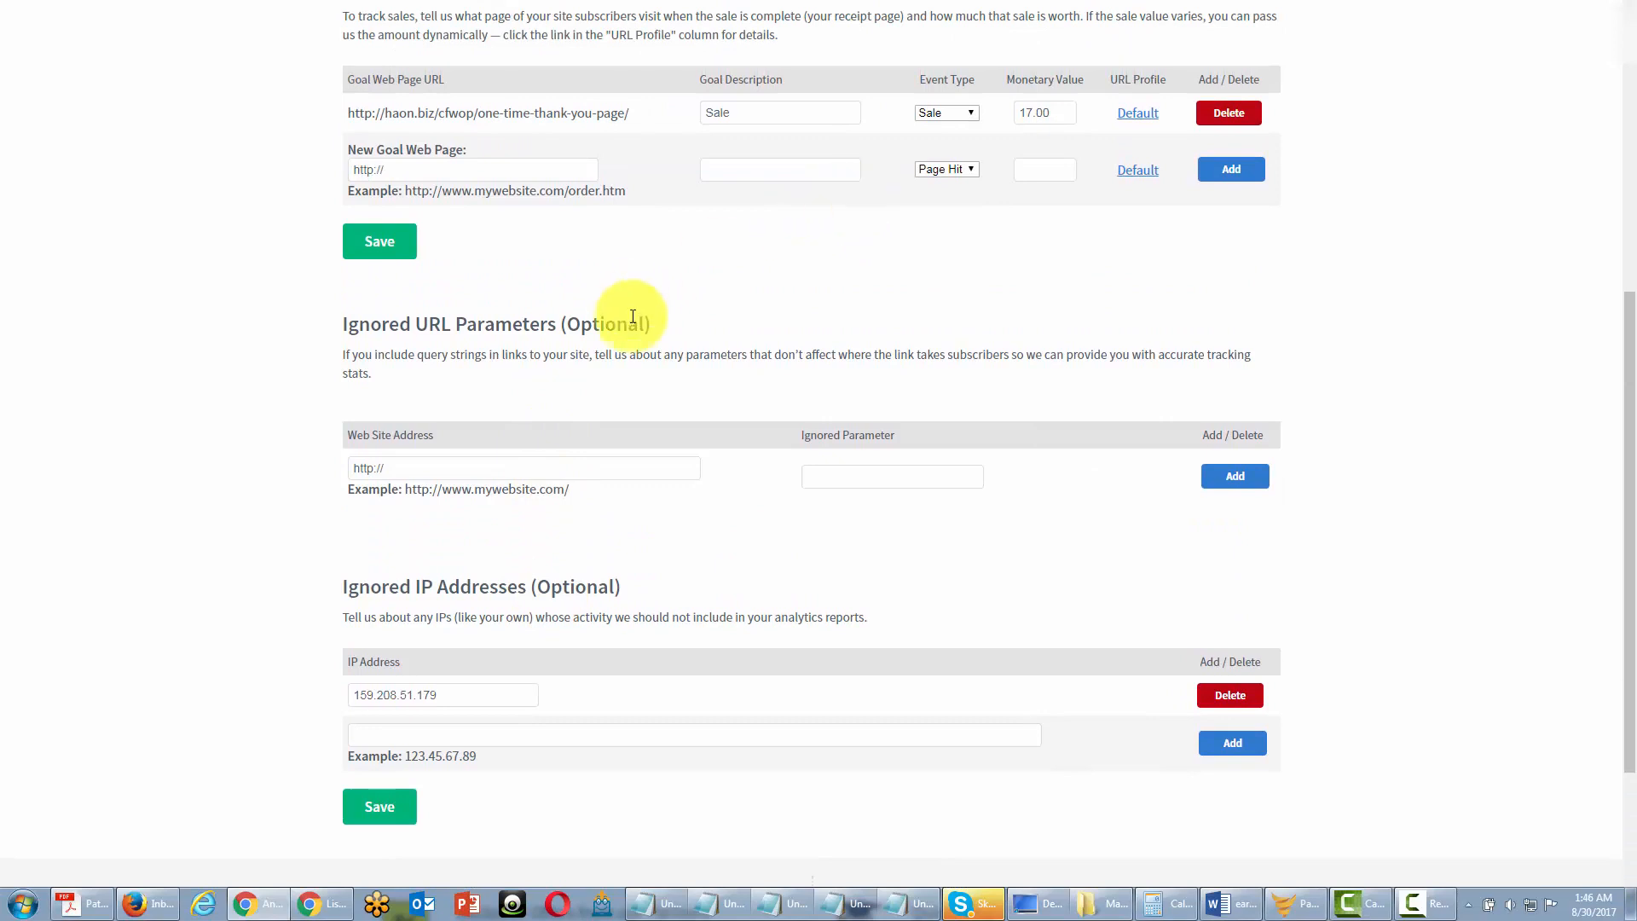